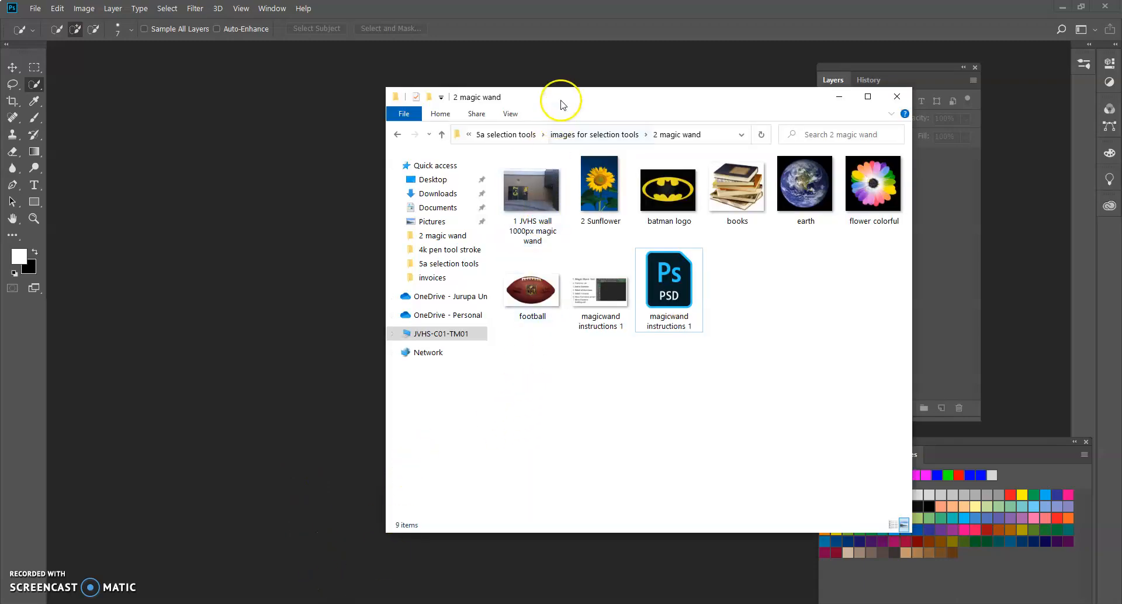
Open the image "1 JVHS wall 1000px magic wand" from the magic wand folder in Photoshop and float its document window
drag(561, 97, 620, 91)
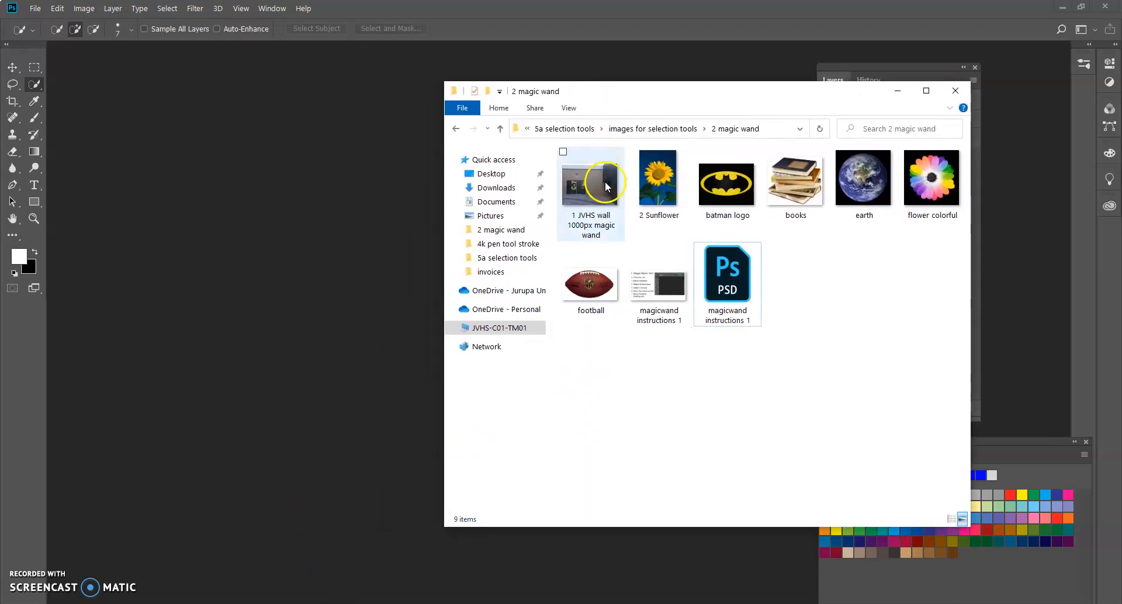
click(625, 94)
drag(625, 94, 633, 74)
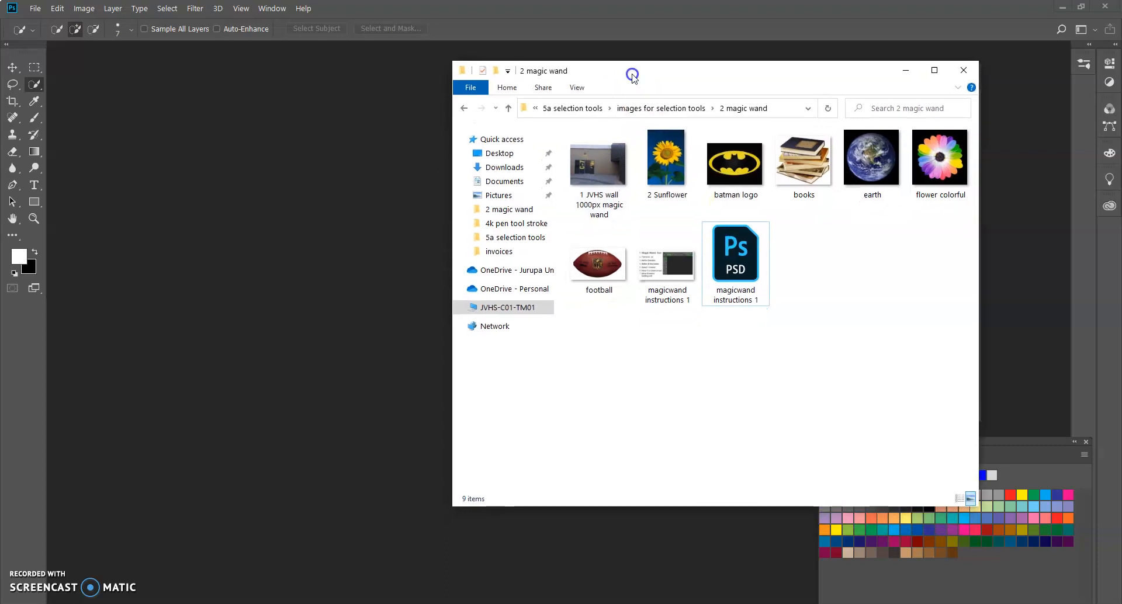
click(604, 164)
drag(604, 163, 410, 182)
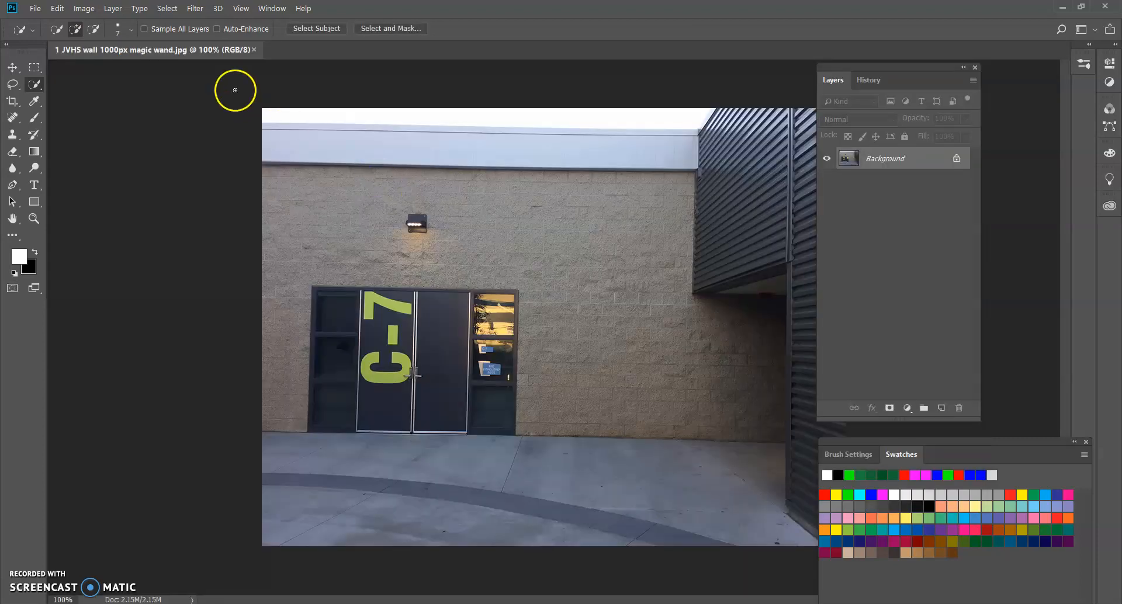
drag(172, 51, 191, 64)
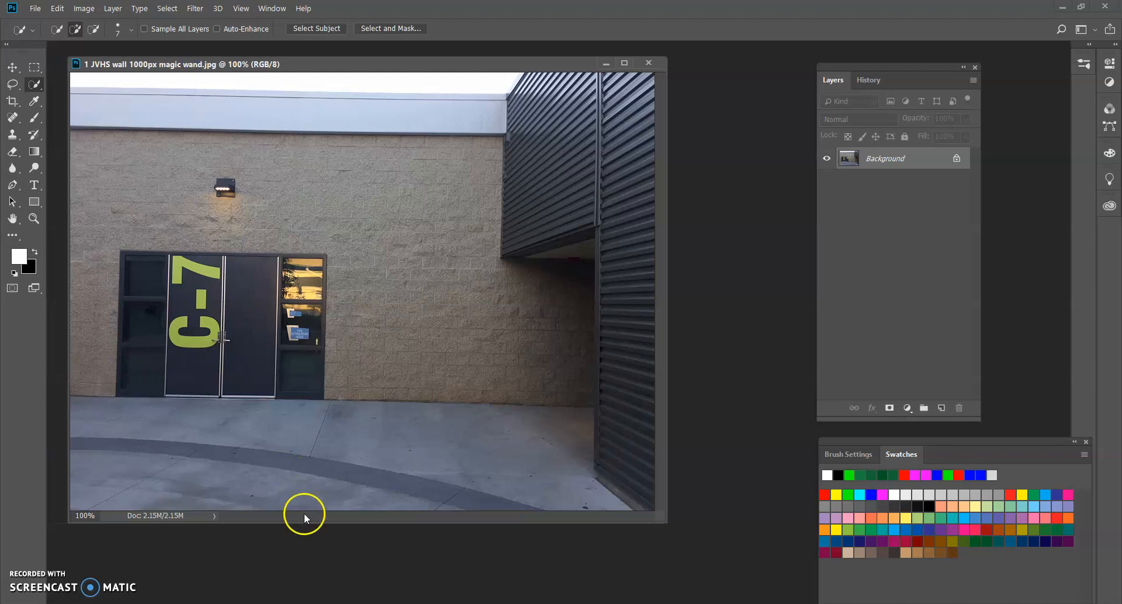
Open the "2 Sunflower" image in its own floating window, shrink the window and place it over the wall image
click(409, 603)
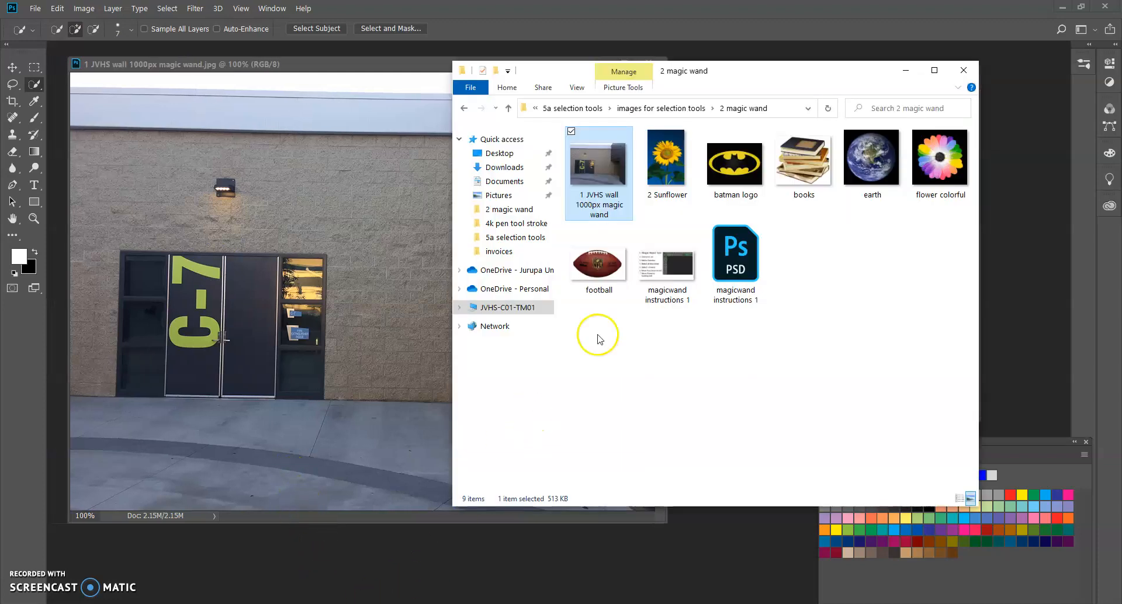
drag(669, 161, 289, 553)
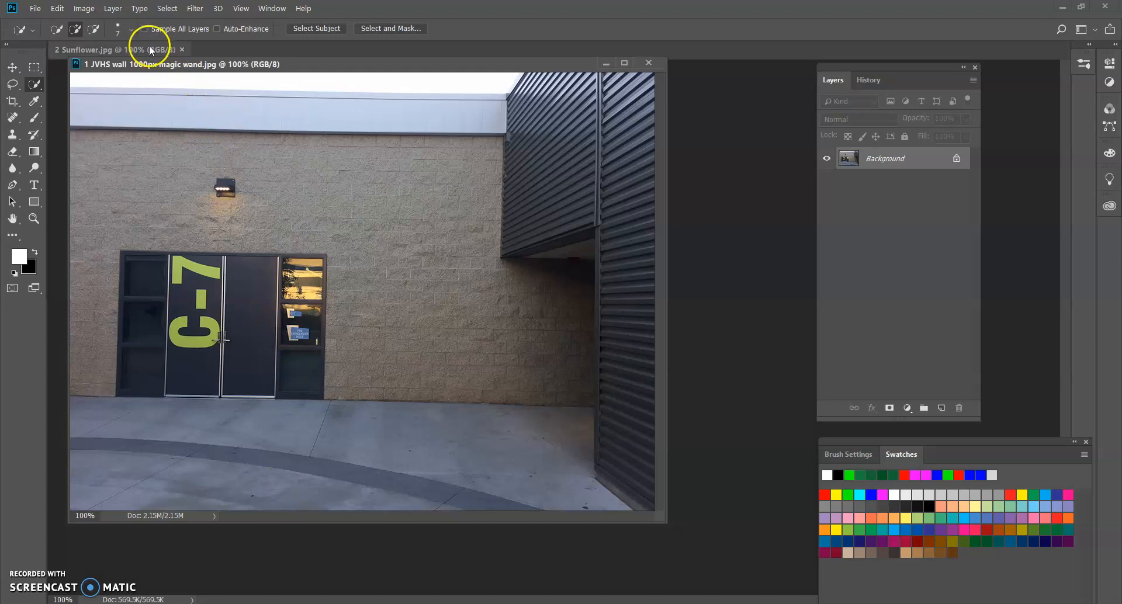
drag(149, 46, 231, 96)
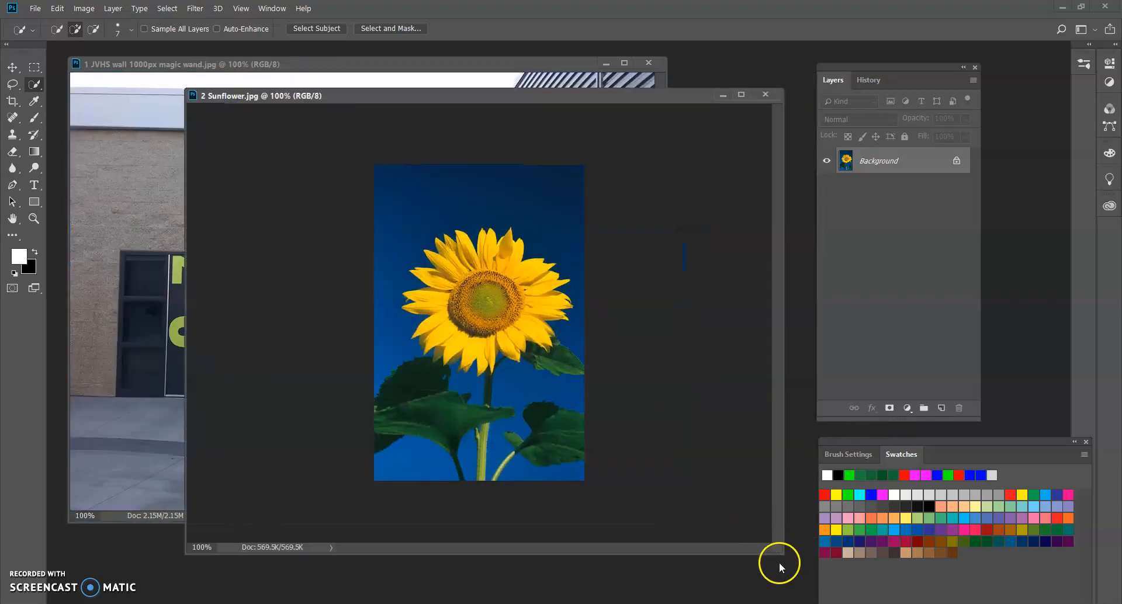
drag(782, 554, 674, 532)
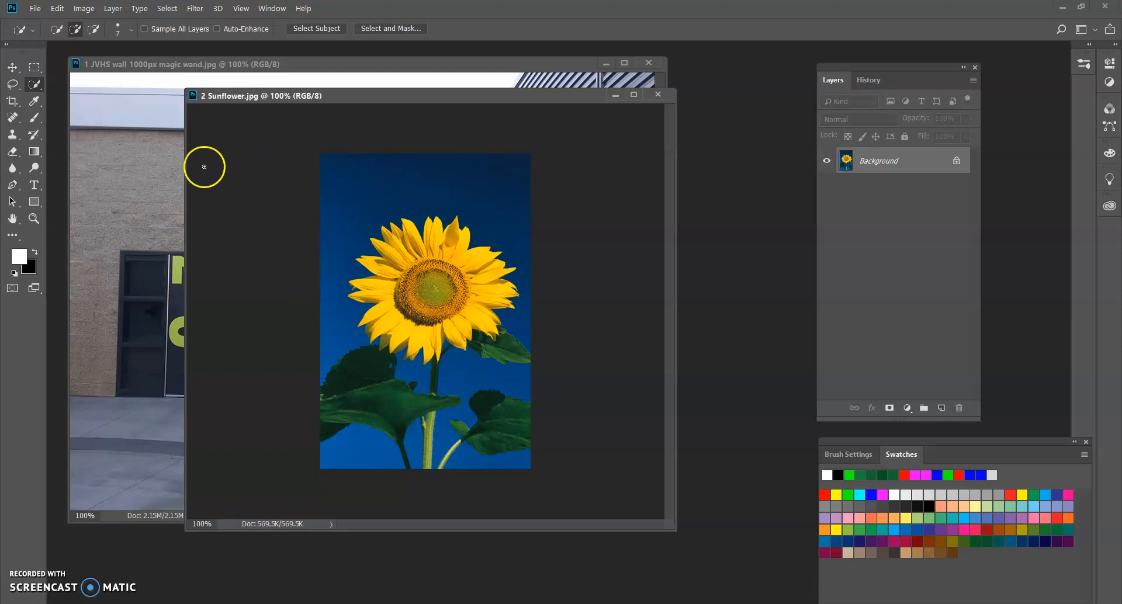
drag(246, 101, 232, 104)
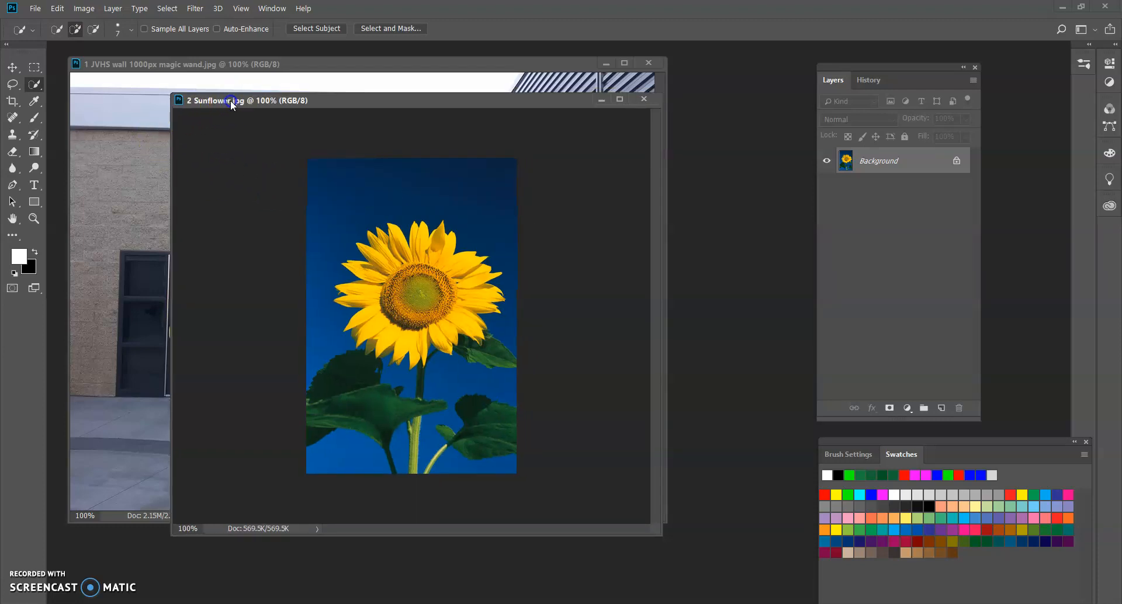
Activate the Magic Wand tool in add-to-selection mode and turn off Contiguous
click(36, 89)
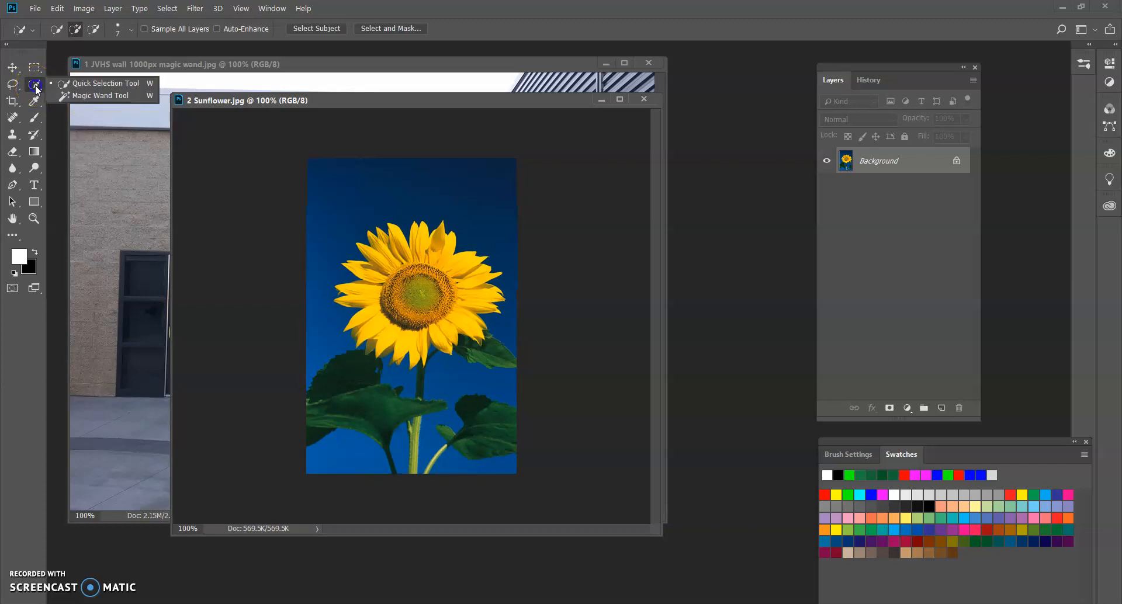
click(69, 96)
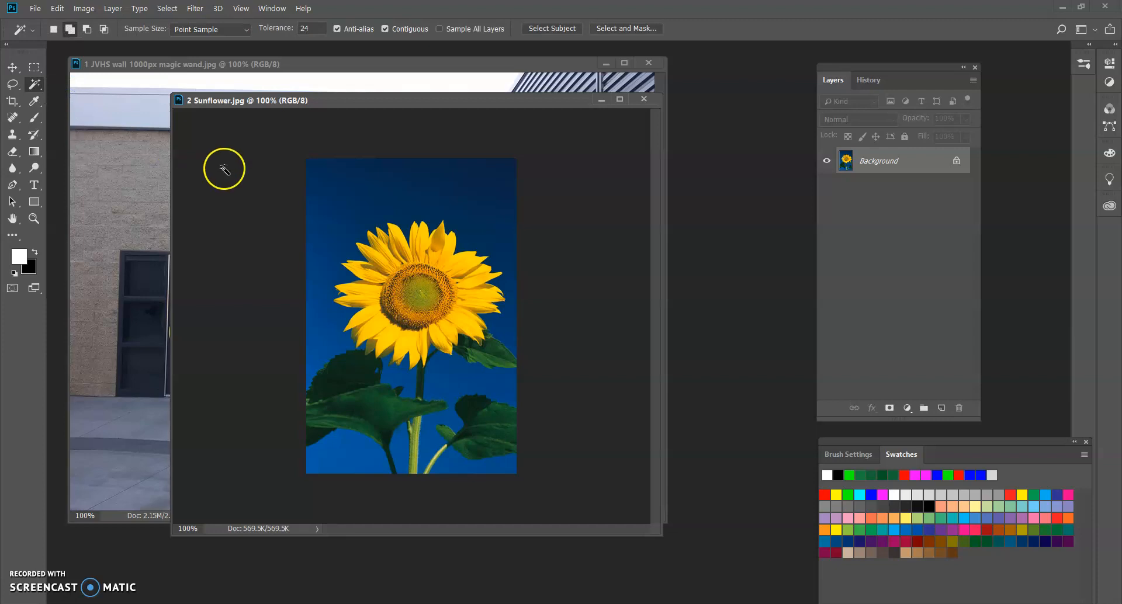
click(326, 221)
click(313, 33)
click(142, 33)
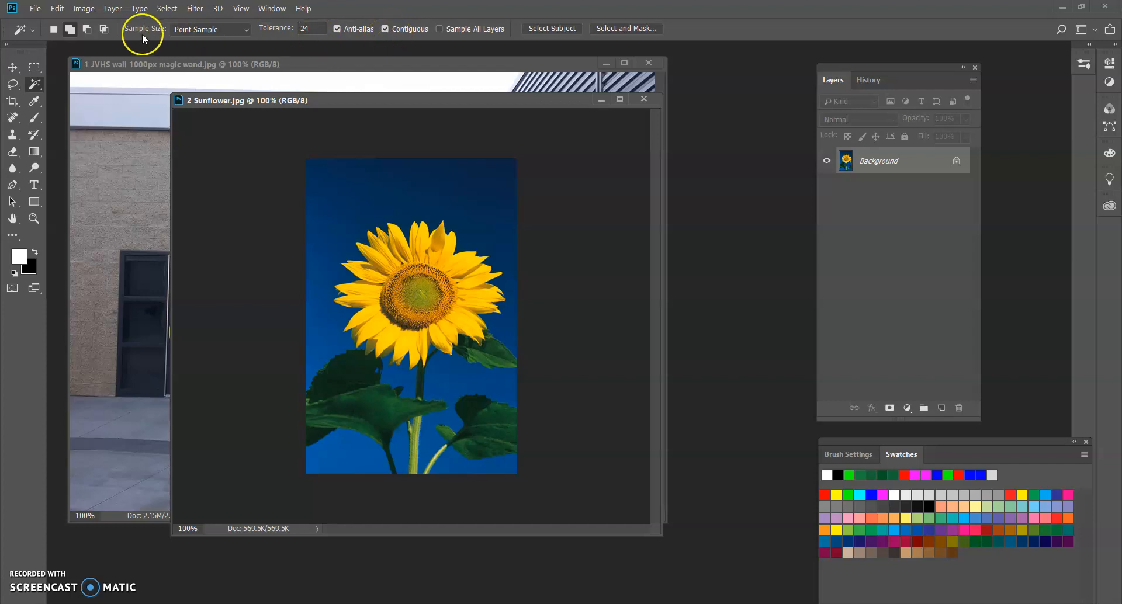
click(70, 30)
click(335, 236)
click(335, 235)
click(385, 29)
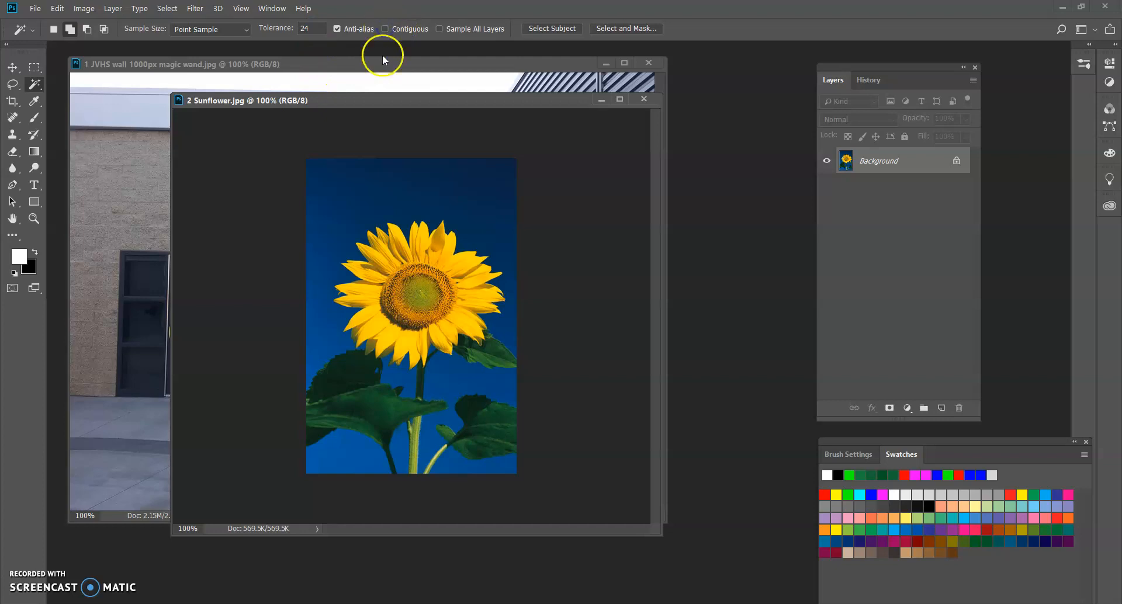
Select the entire blue background around the sunflower, adding the upper, middle and lower shades of blue to the selection
click(335, 225)
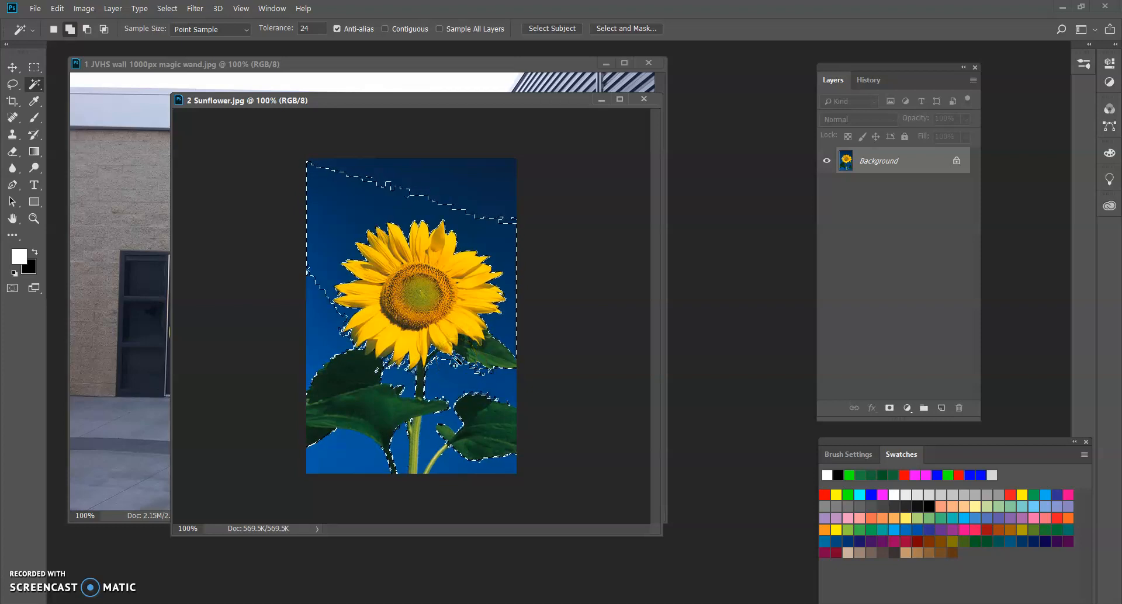
click(73, 28)
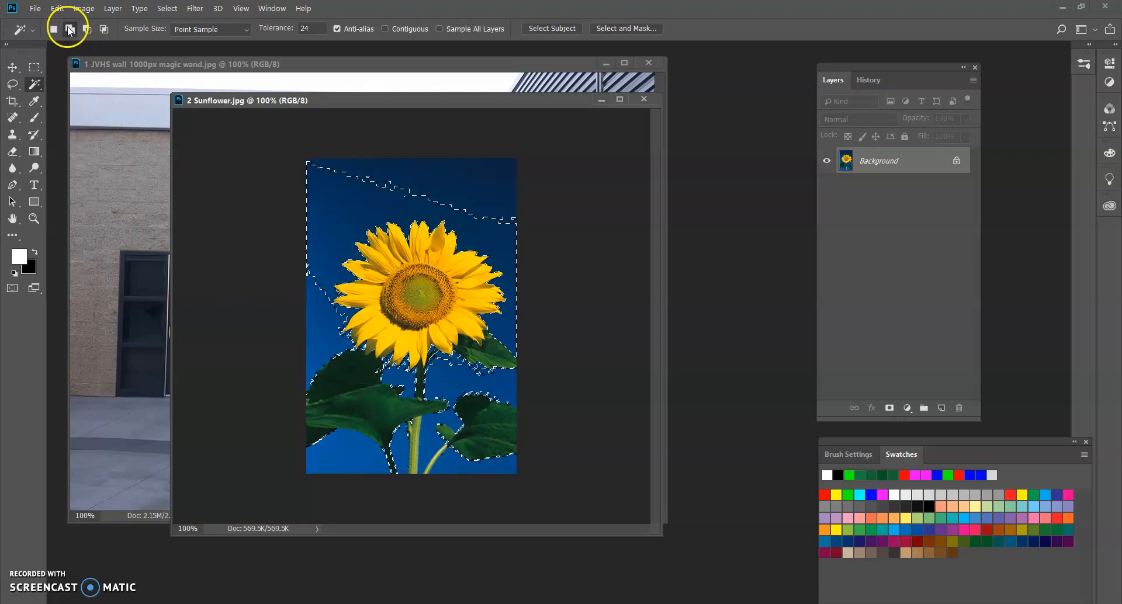
click(461, 184)
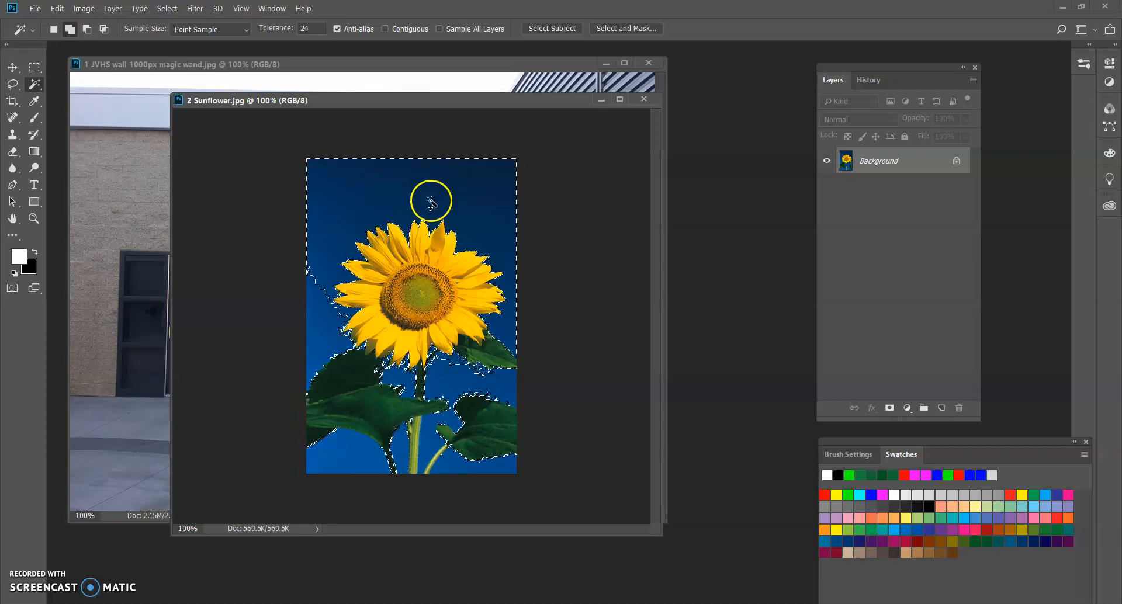
click(324, 330)
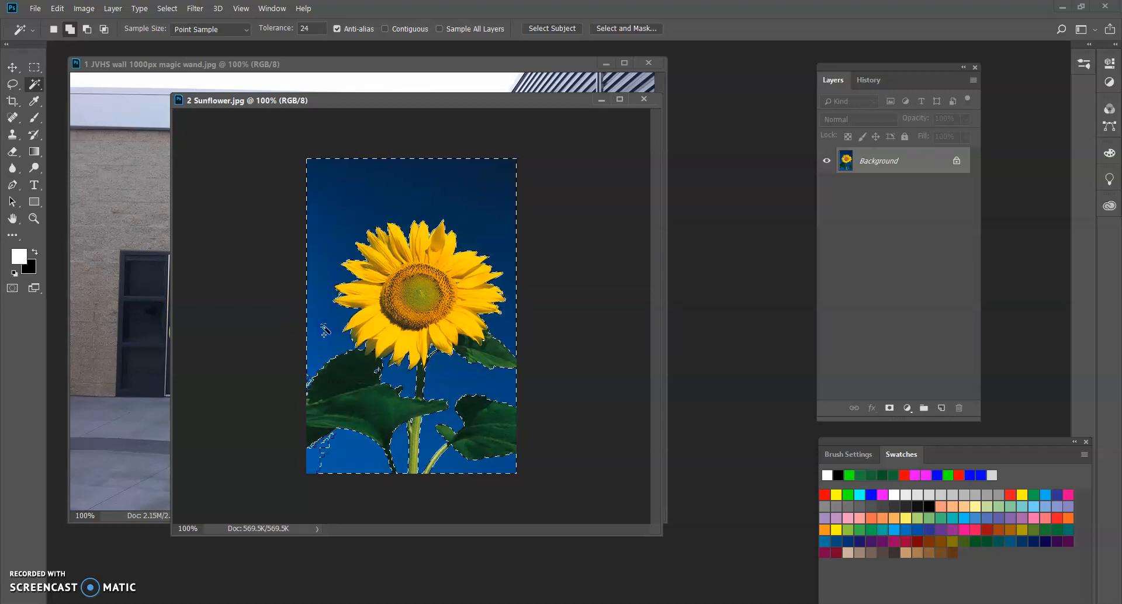
click(320, 450)
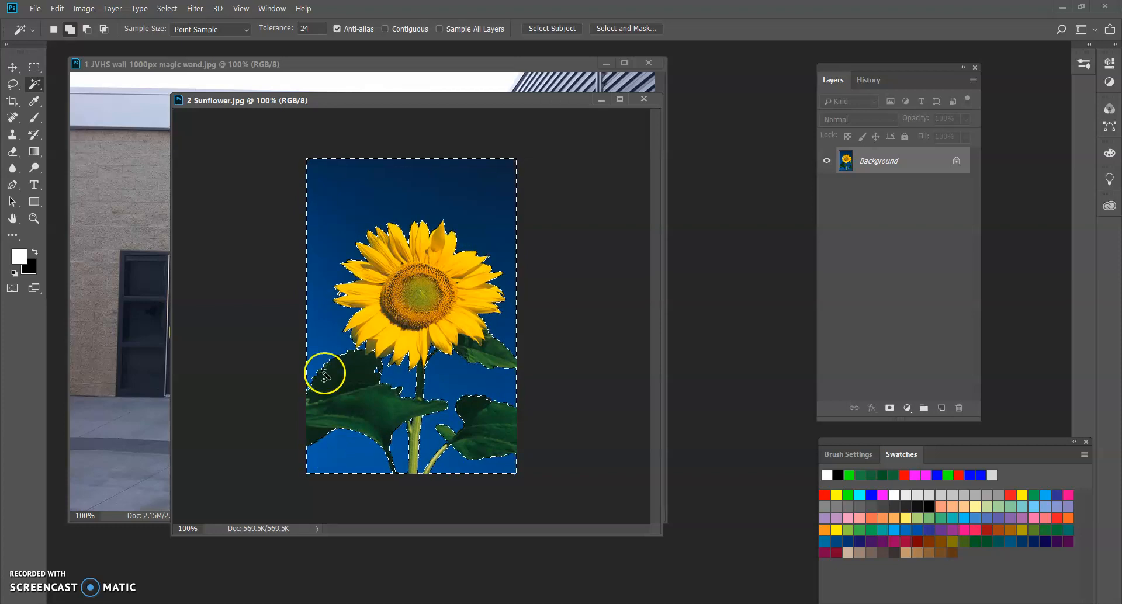
Invert the background selection in the sunflower image so that the flower, stem and leaves are selected
click(167, 10)
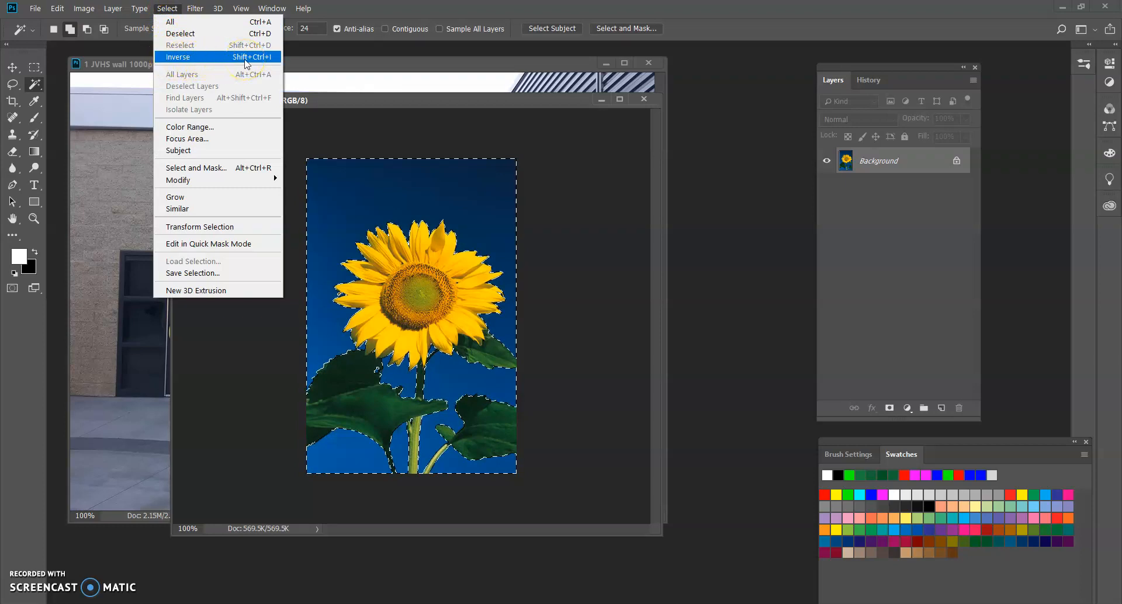
click(293, 58)
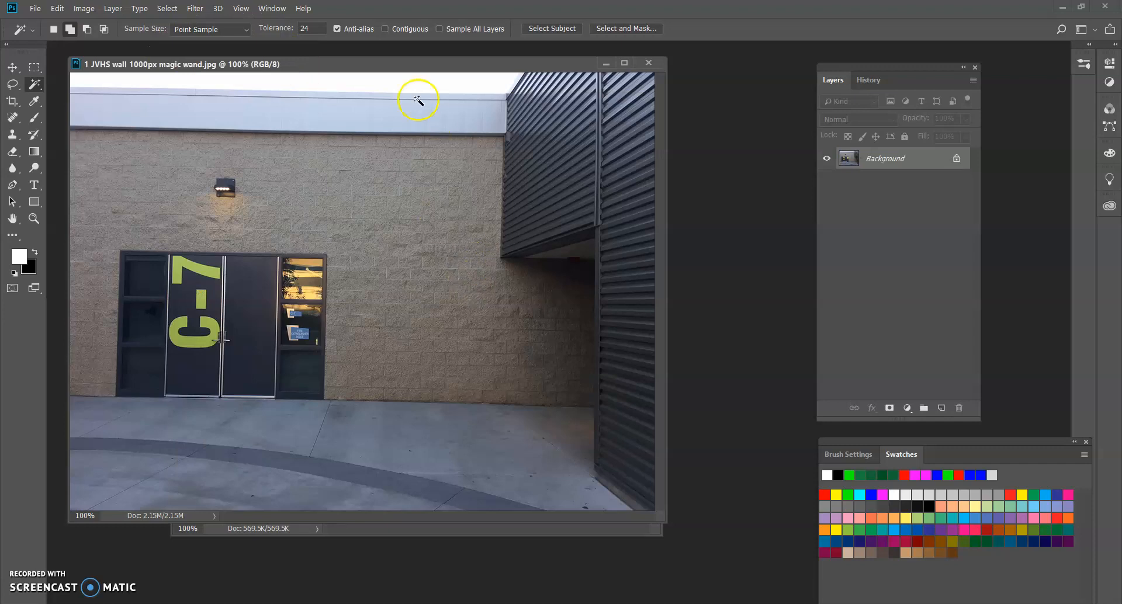
click(336, 531)
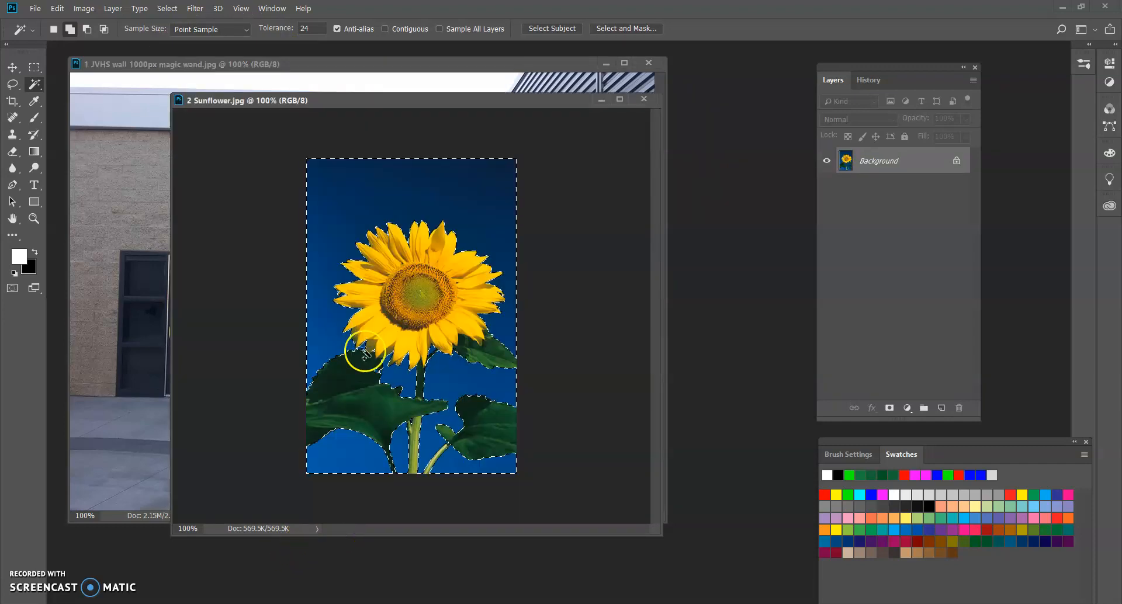
right_click(369, 322)
click(396, 491)
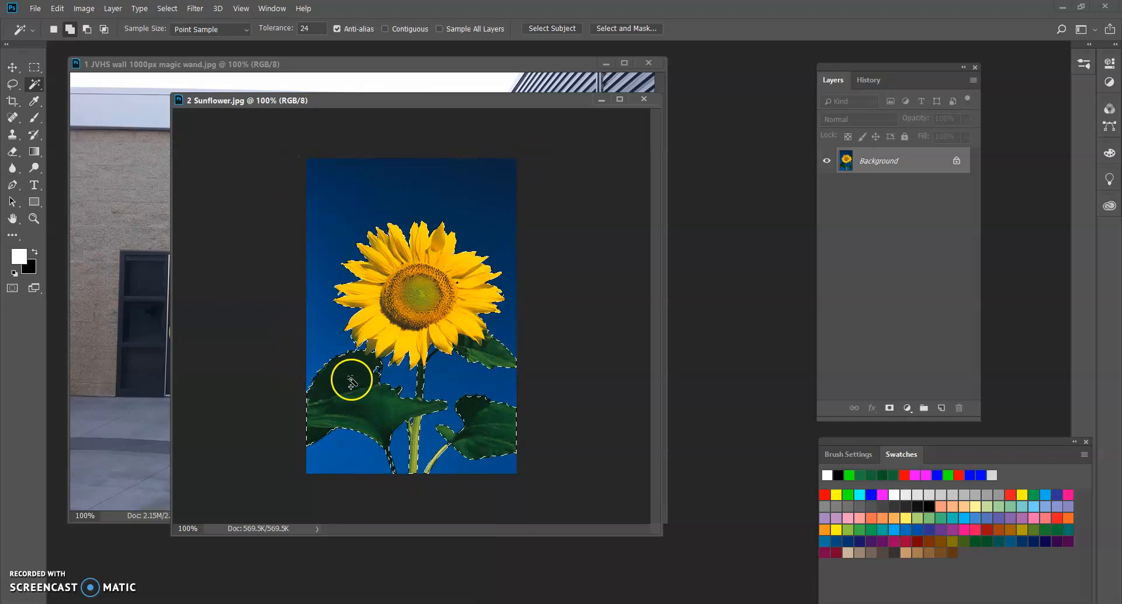
Place the two image windows side by side and move the selected sunflower into the wall image with the Move tool
drag(391, 105, 649, 105)
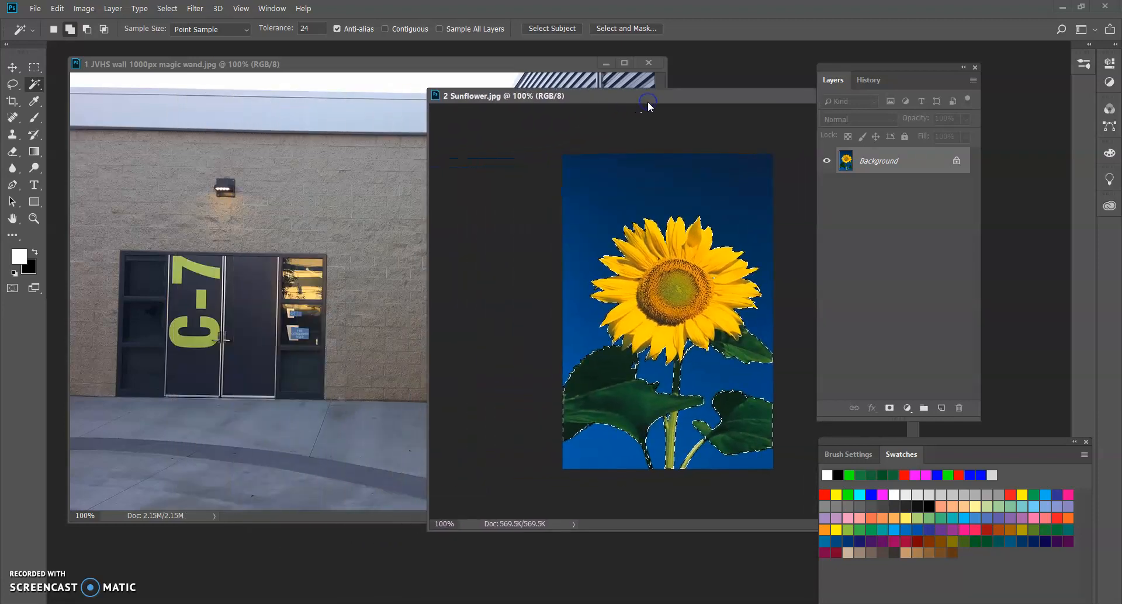
click(13, 68)
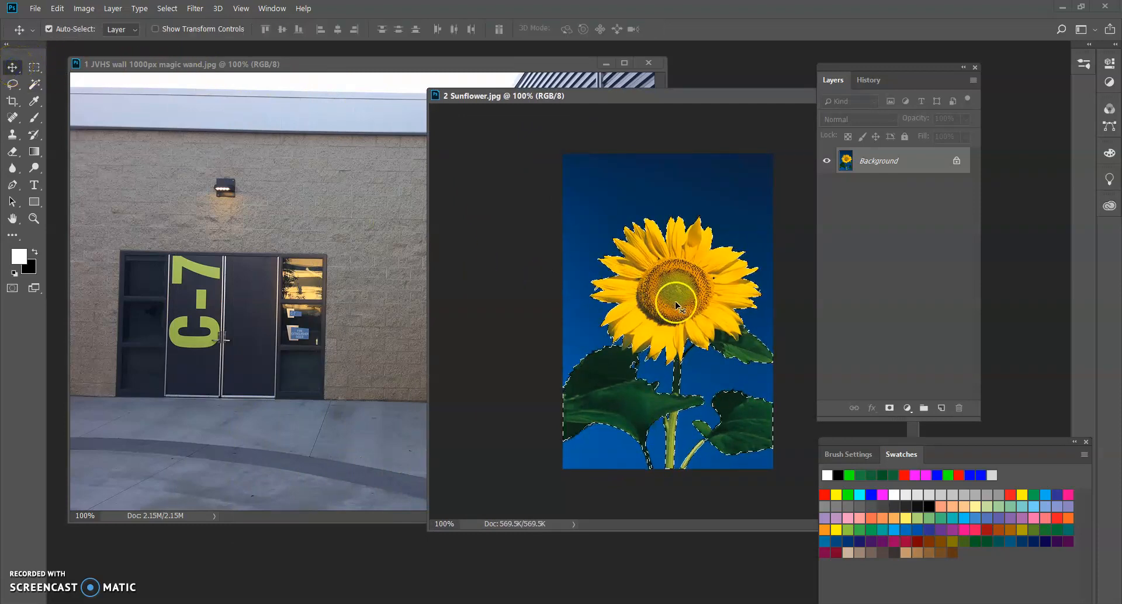
drag(676, 303, 404, 307)
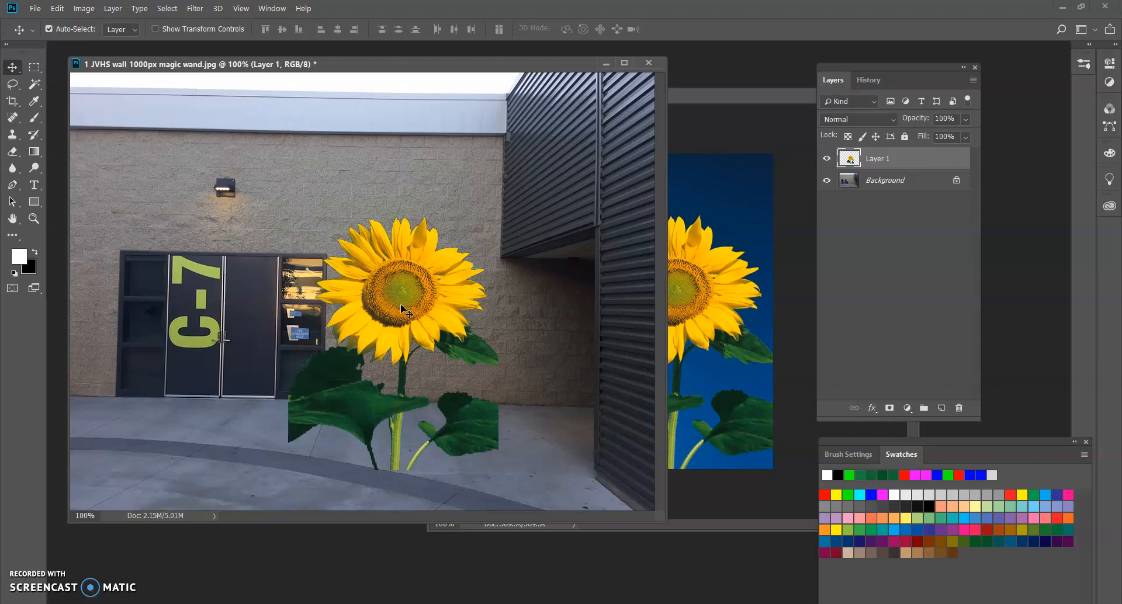
Scale the sunflower layer to about 46% with Free Transform and stand it at the wall's base beside the door
click(390, 299)
click(57, 8)
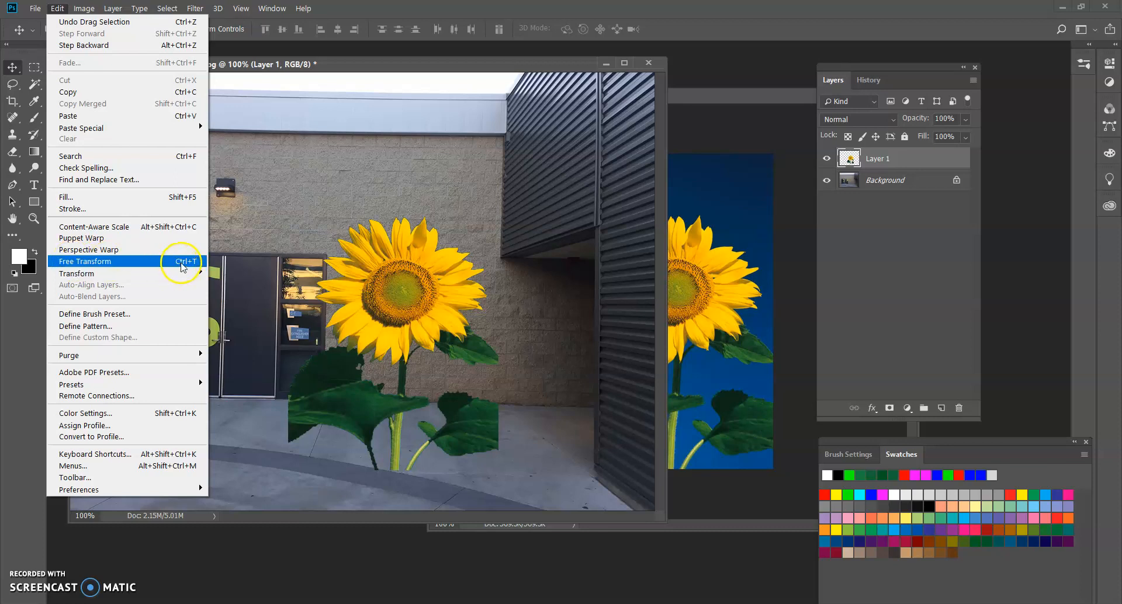
click(269, 62)
drag(351, 297, 320, 271)
key(ctrl)
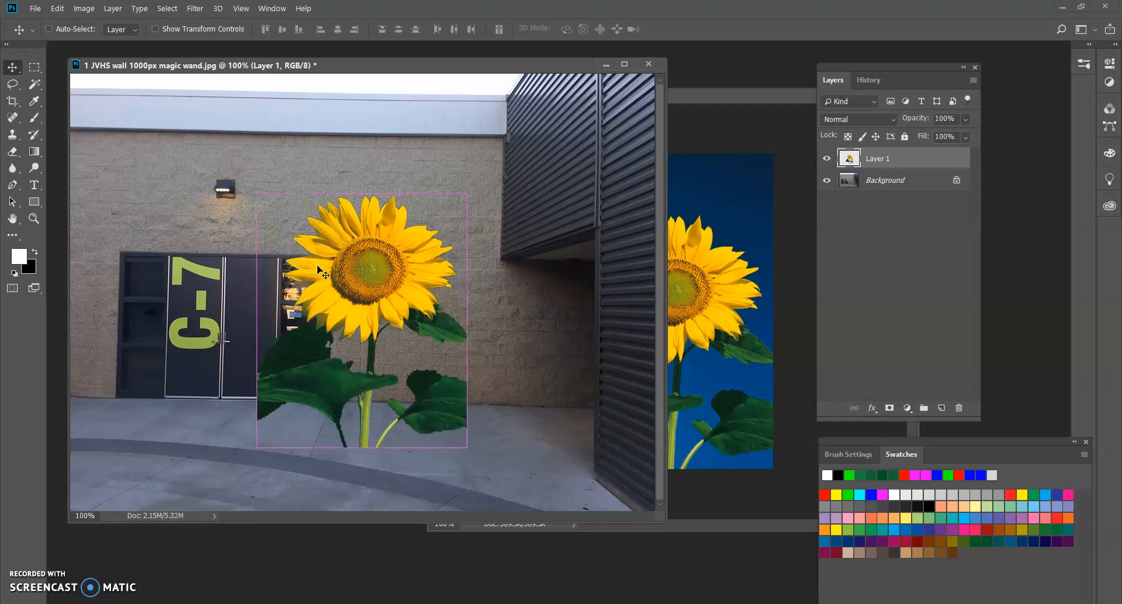
key(ctrl+t)
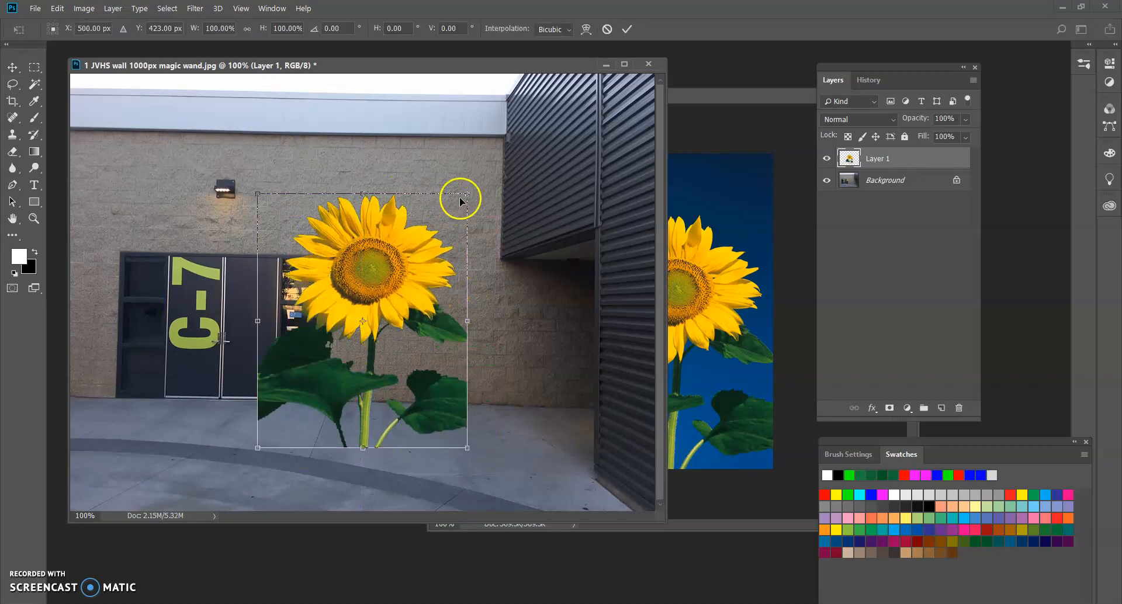
drag(466, 193, 332, 314)
drag(324, 363, 392, 323)
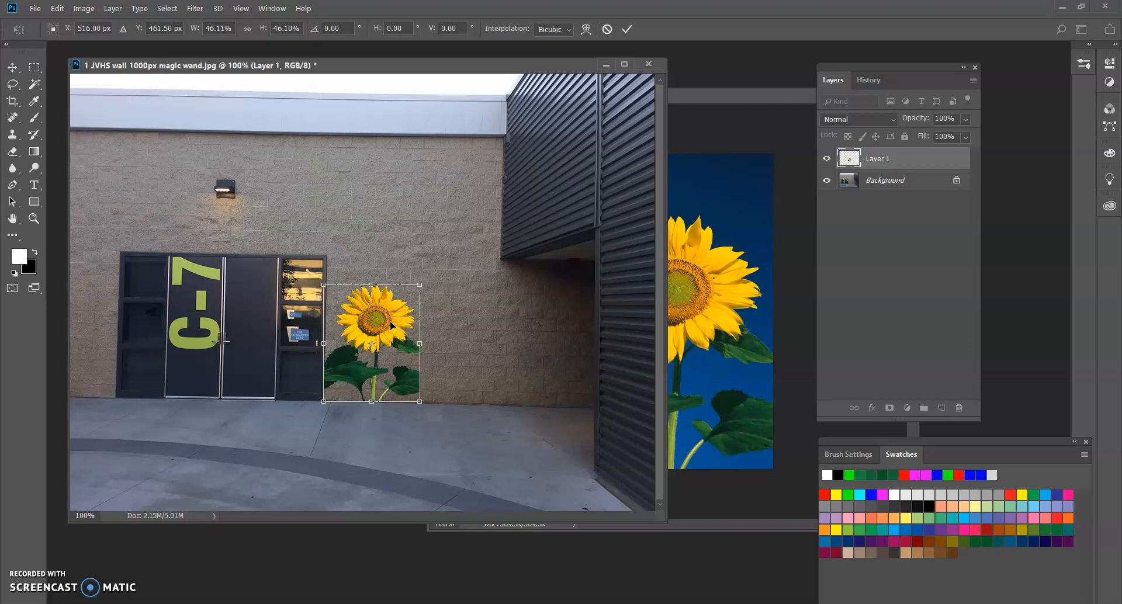
key(Return)
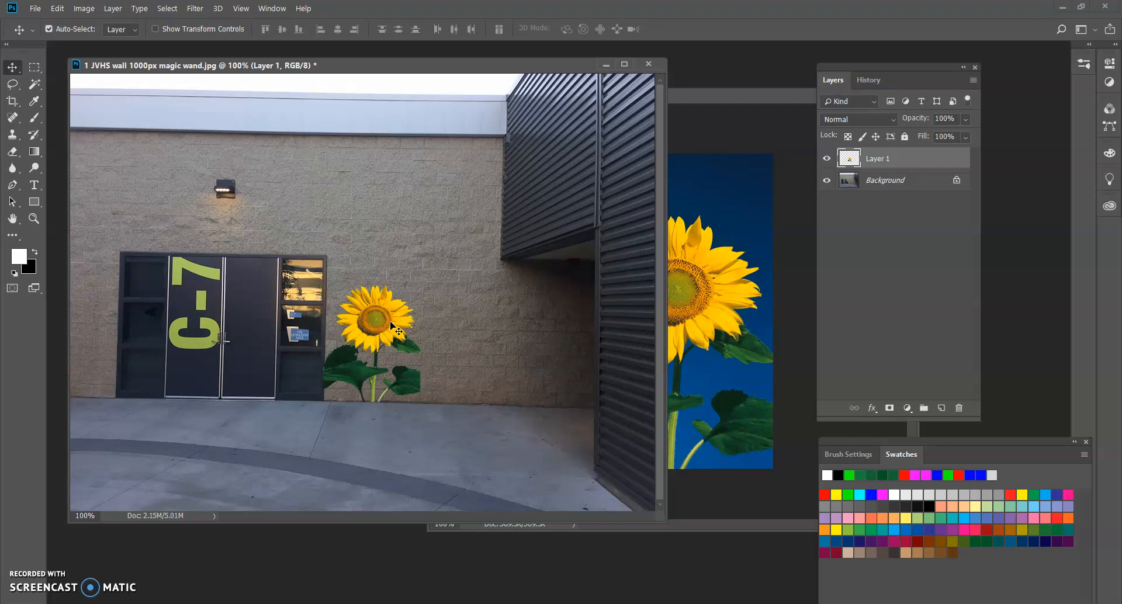
Try the sunflower layer at 54% opacity and restore it to 100%
drag(841, 71, 712, 83)
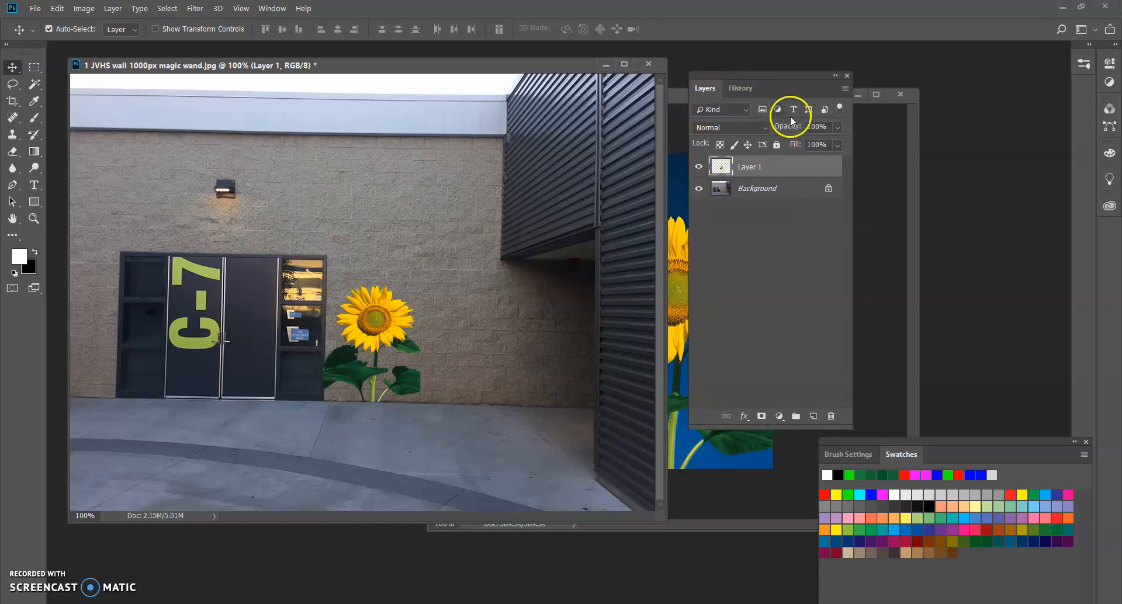
click(838, 128)
click(816, 142)
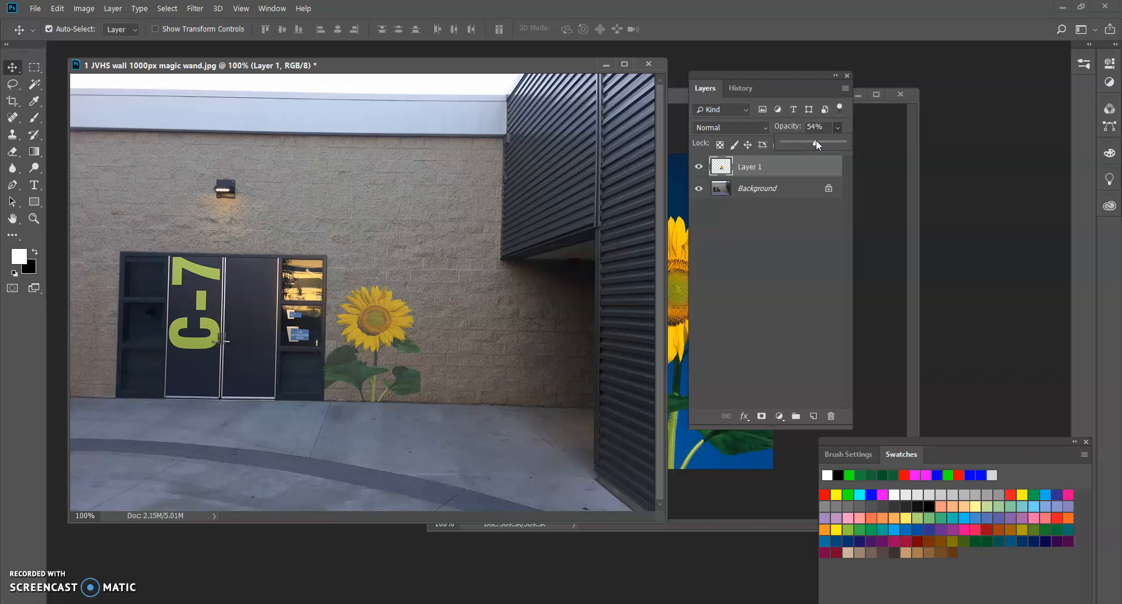
drag(829, 145, 844, 145)
click(797, 132)
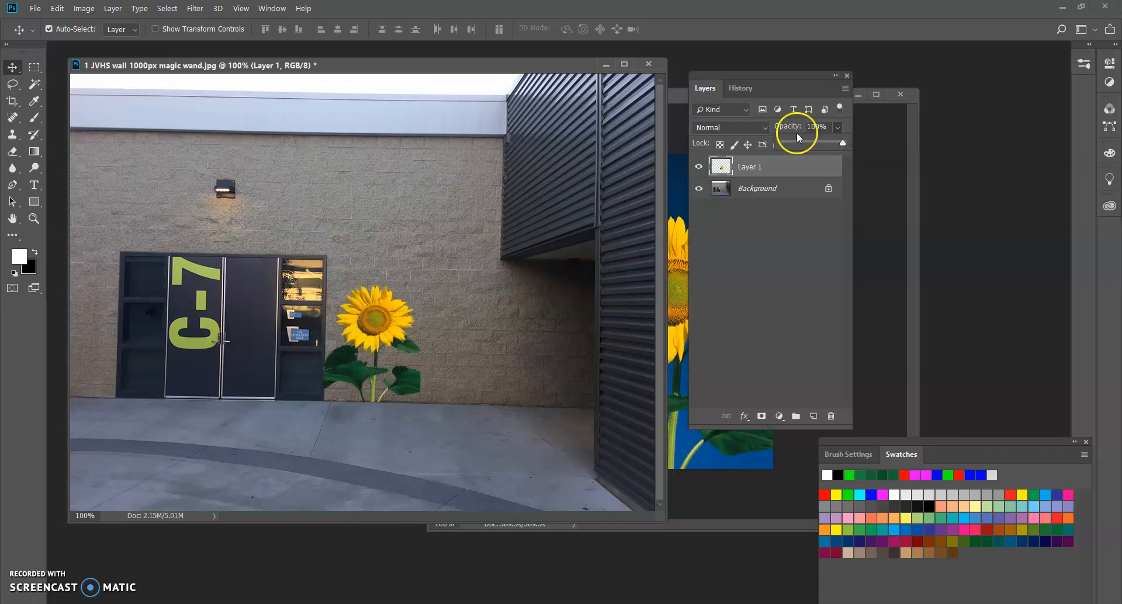
Set the sunflower layer's blend mode to Screen
click(766, 127)
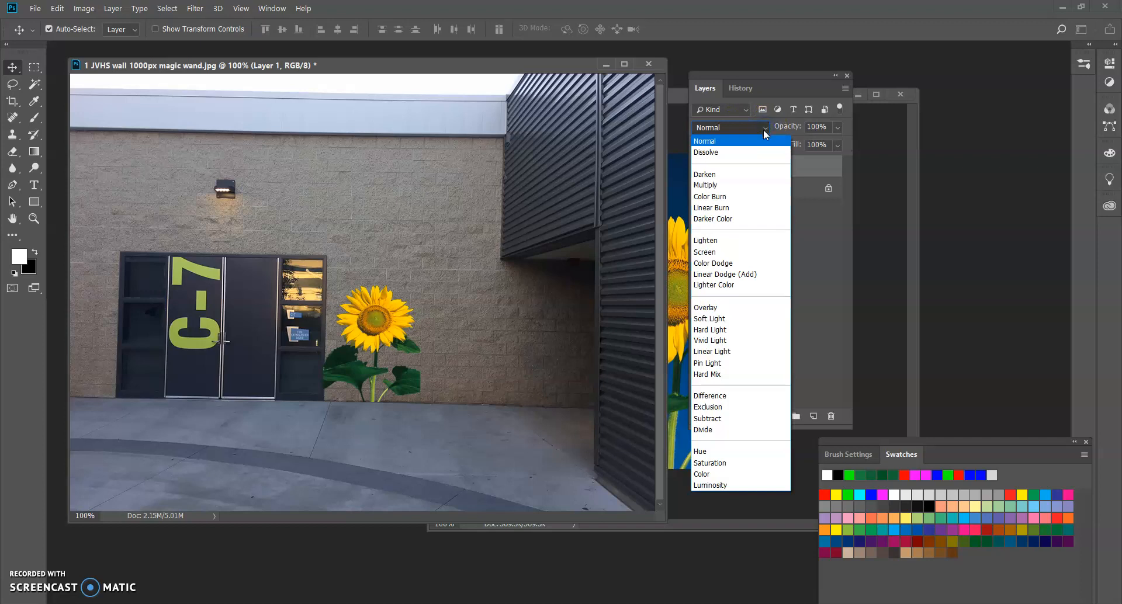
click(735, 253)
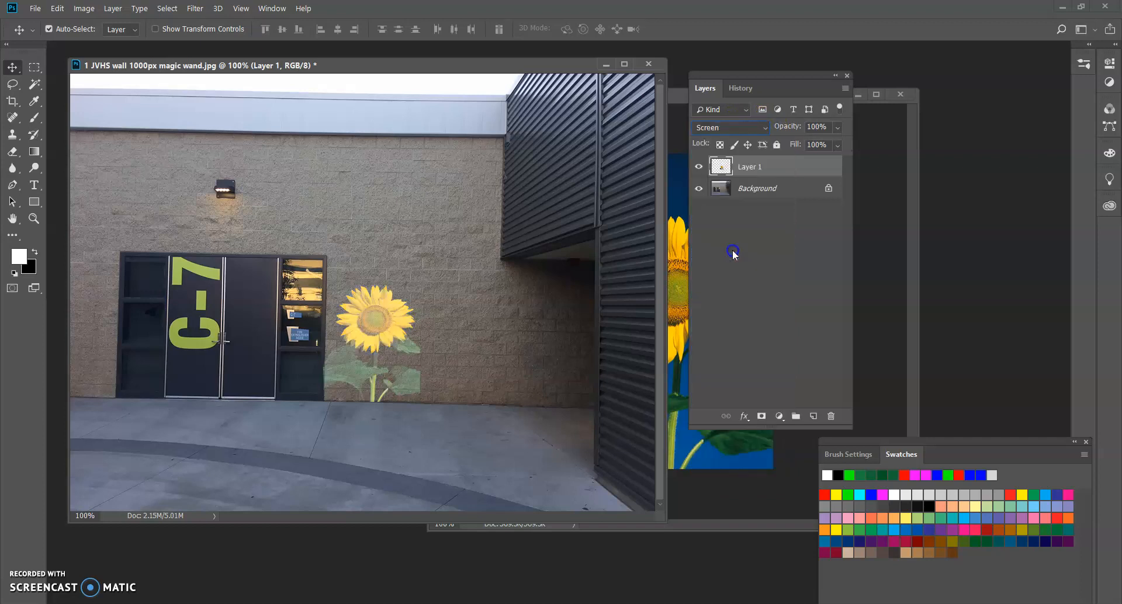
Try the sunflower layer in a series of blend modes, from Normal and Dissolve through Hue and back to Color Burn
click(746, 128)
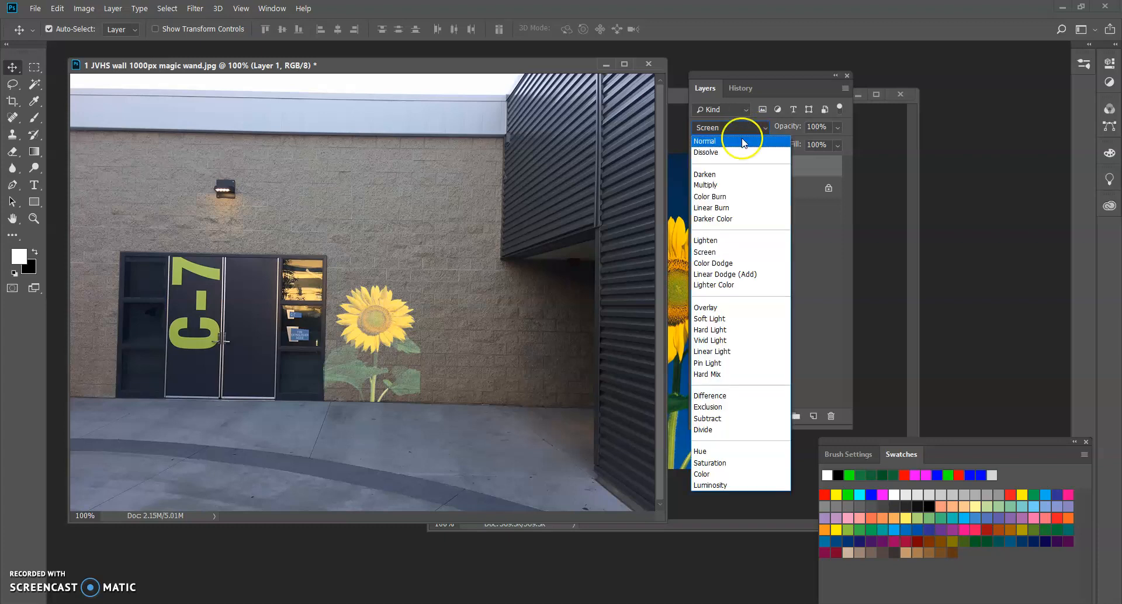
click(740, 143)
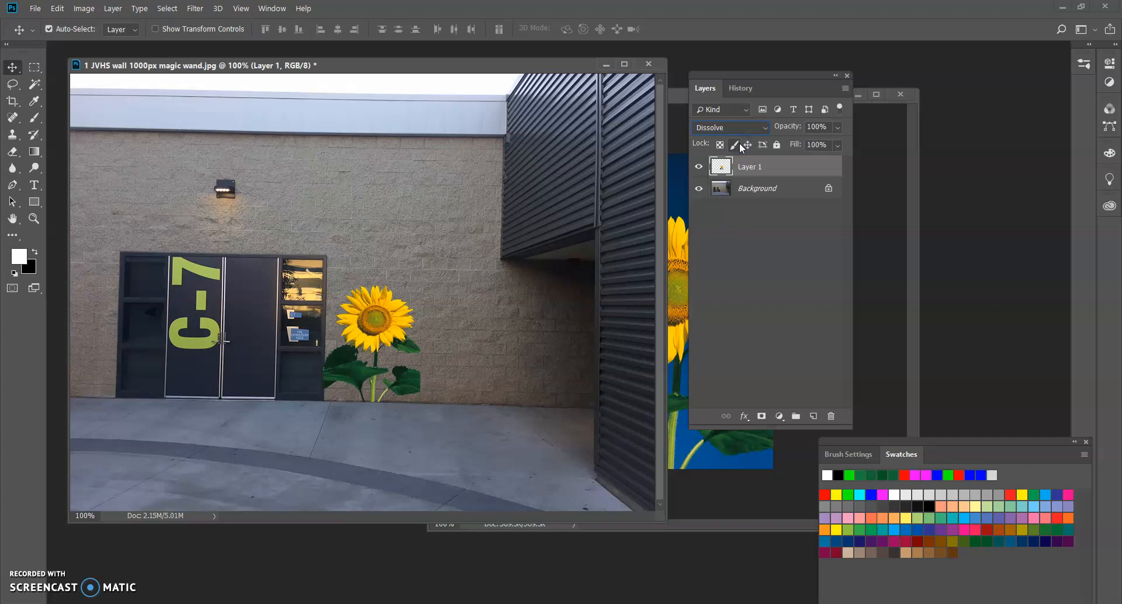
key(Down)
key(Down)
key(Down)
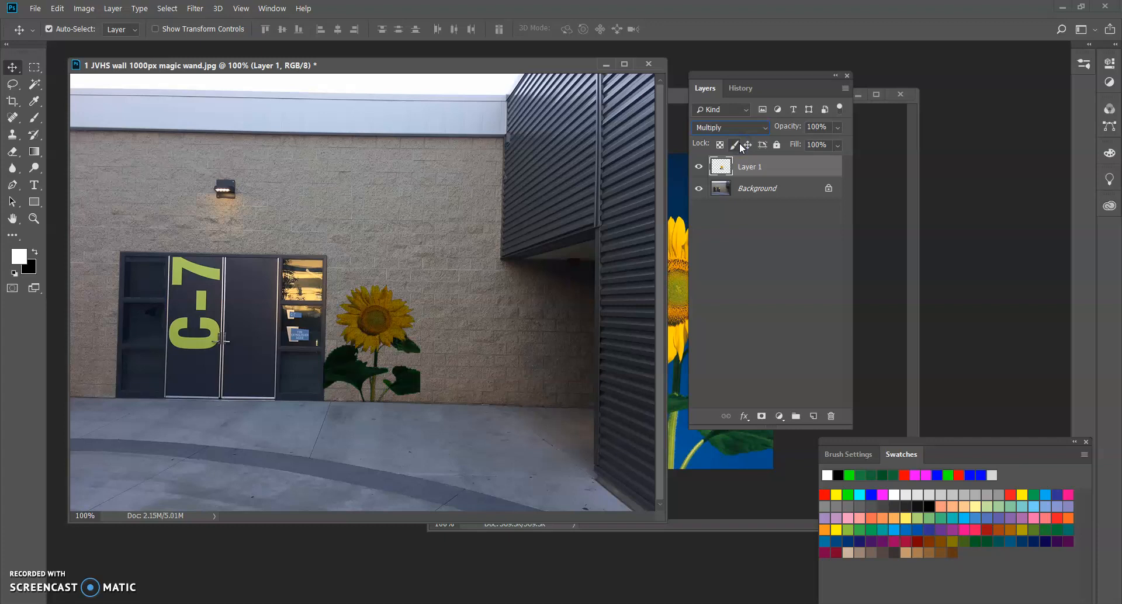
key(Down)
key(Down)
key(Down)
key(Down)
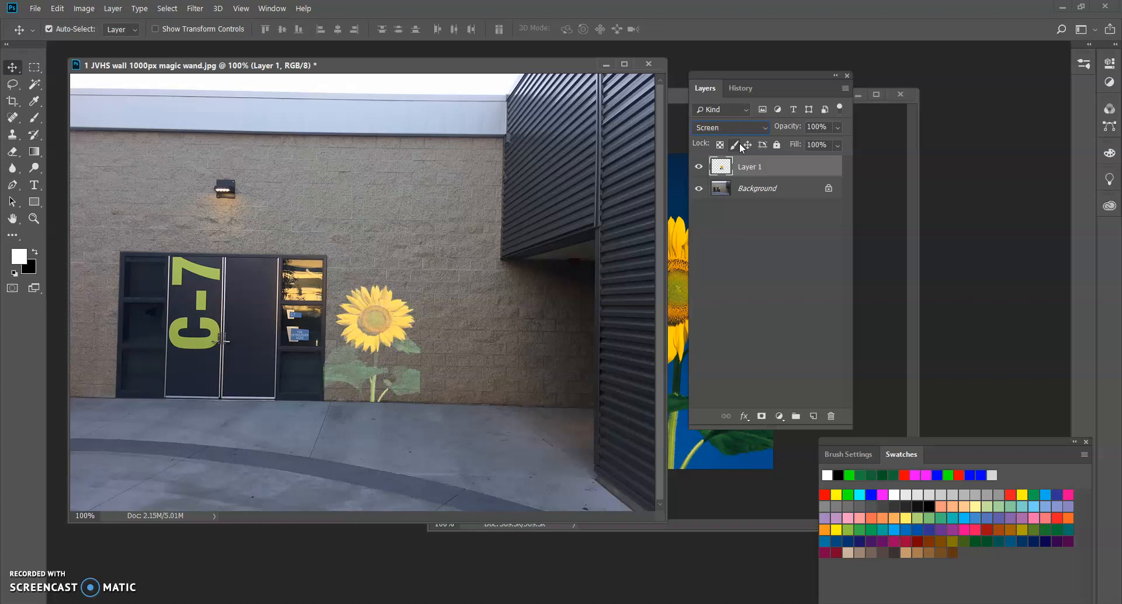
key(Down)
key(Down)
key(Down)
key(Down)
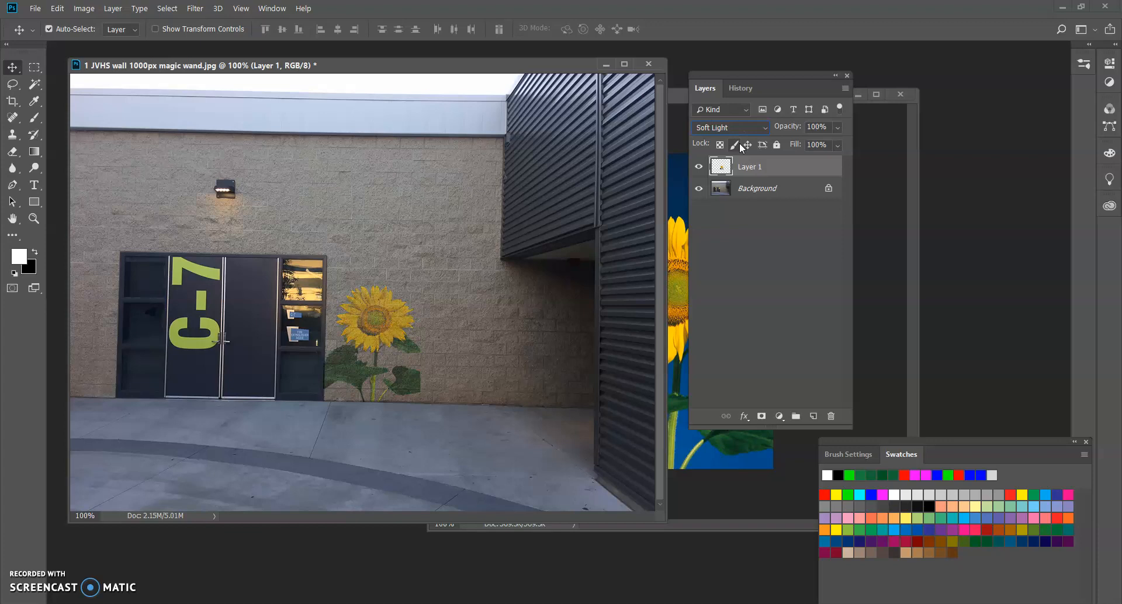
click(813, 125)
key(Down)
key(Down)
key(Down)
key(Down)
key(Down)
key(Down)
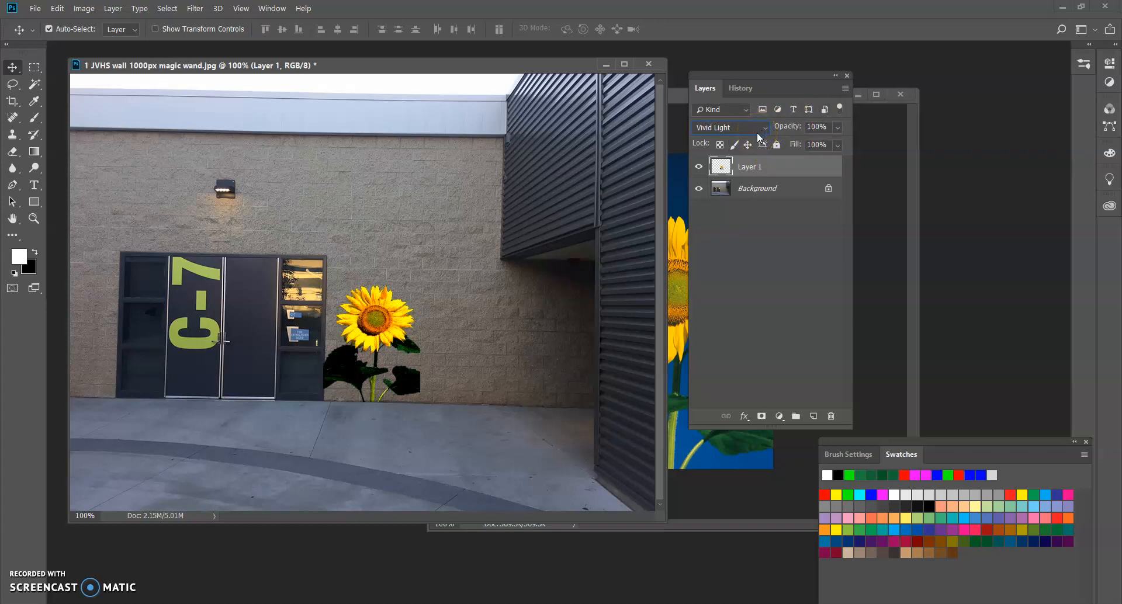
key(Down)
key(Down)
key(Down)
key(Down)
key(Down)
key(Down)
key(Down)
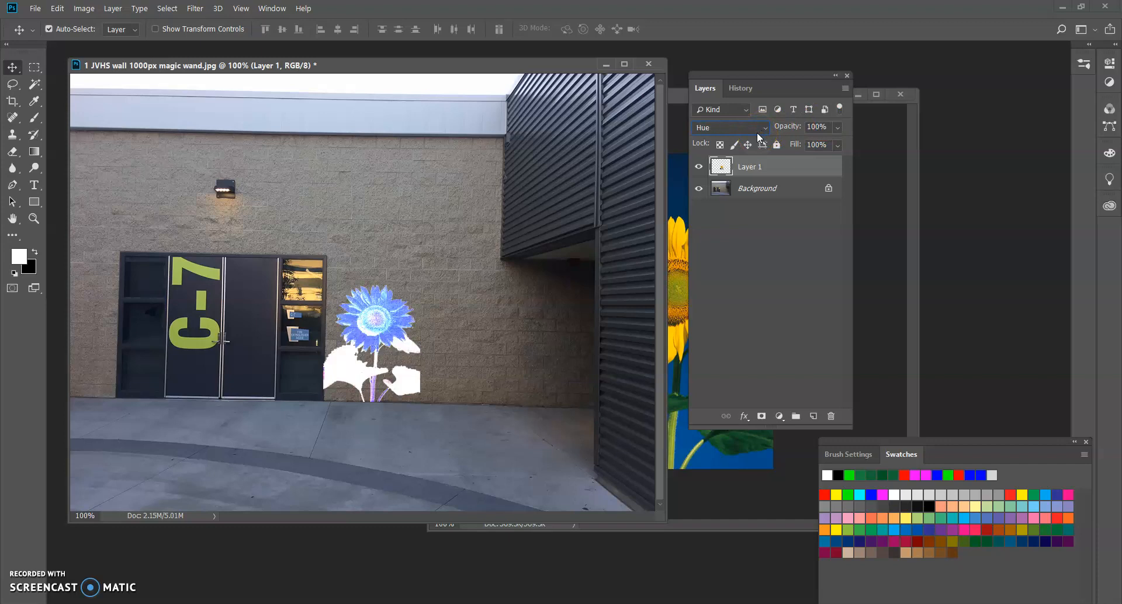
key(Up)
key(Up)
key(Up)
key(Up)
key(Up)
key(Up)
key(Up)
key(Up)
key(Up)
key(Up)
key(Up)
key(Up)
key(Up)
key(Up)
key(Up)
key(Up)
key(Up)
key(Up)
key(Up)
key(Up)
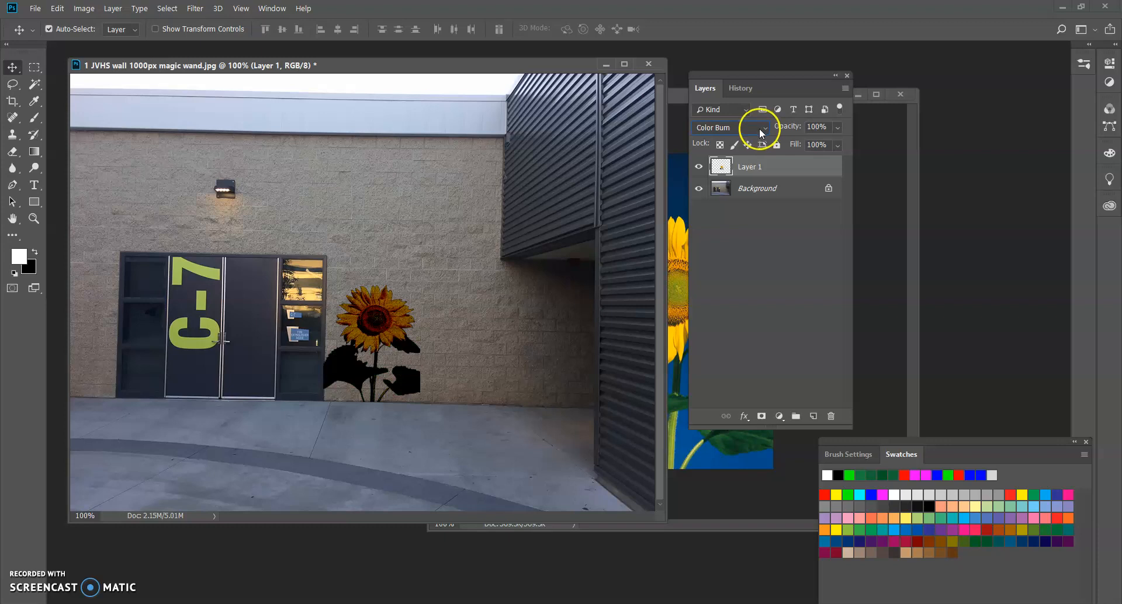
Set the sunflower layer's blend mode to Normal and its opacity to 59%
click(760, 128)
scroll(754, 234, up, 5)
click(754, 129)
click(837, 129)
click(818, 143)
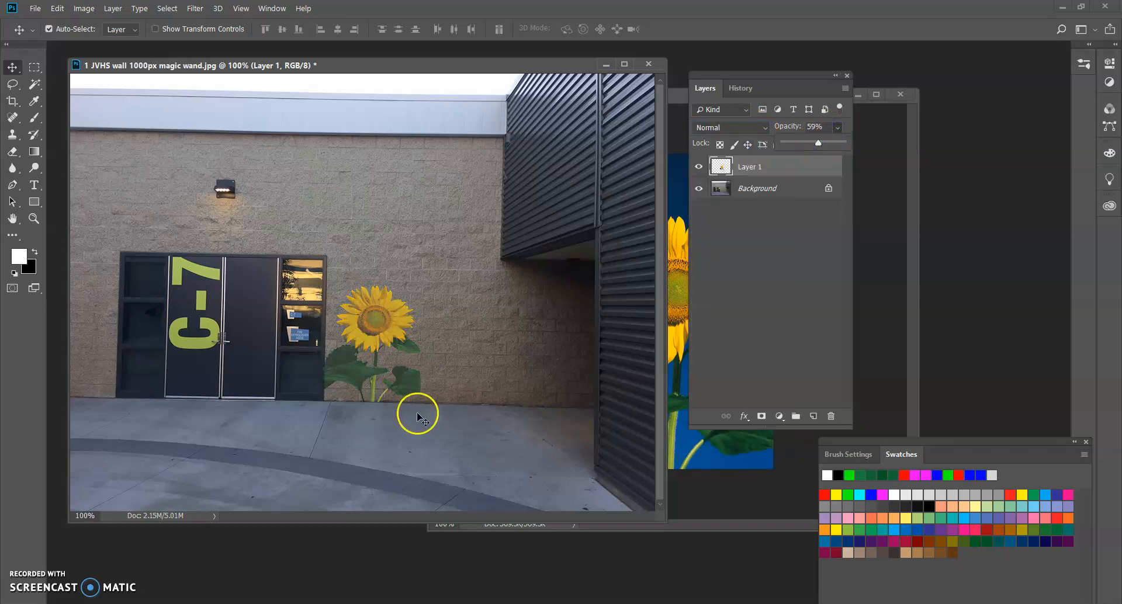
Open the batman logo image from the 2 magic wand folder and float it in its own window, clear of the Layers panel
click(350, 587)
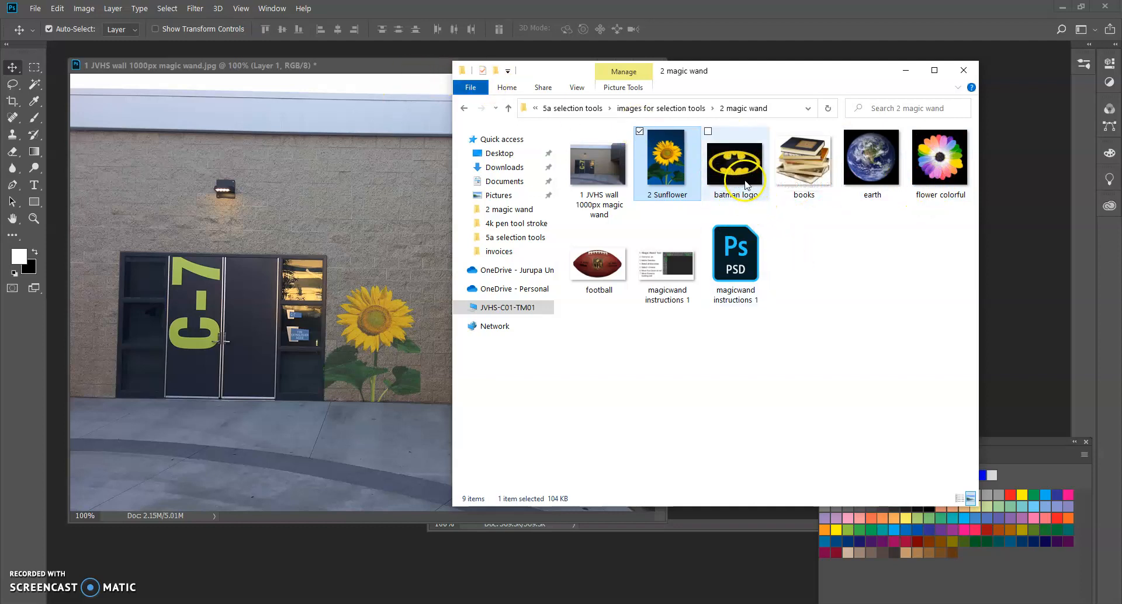
drag(749, 185, 341, 556)
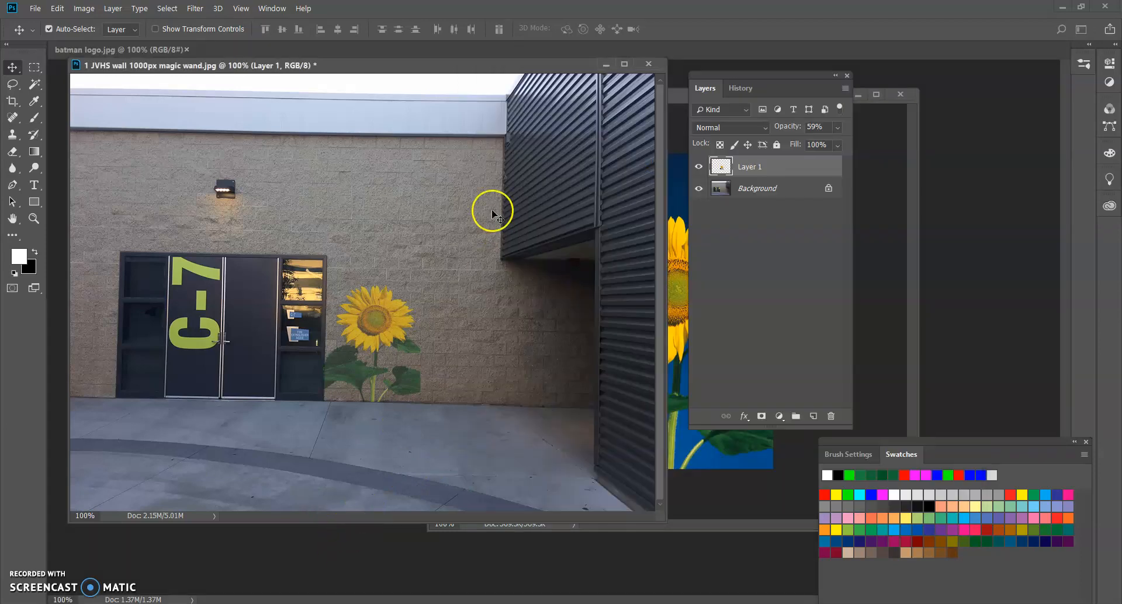
mouse_move(588, 63)
mouse_down()
mouse_move(585, 127)
mouse_move(596, 69)
mouse_up()
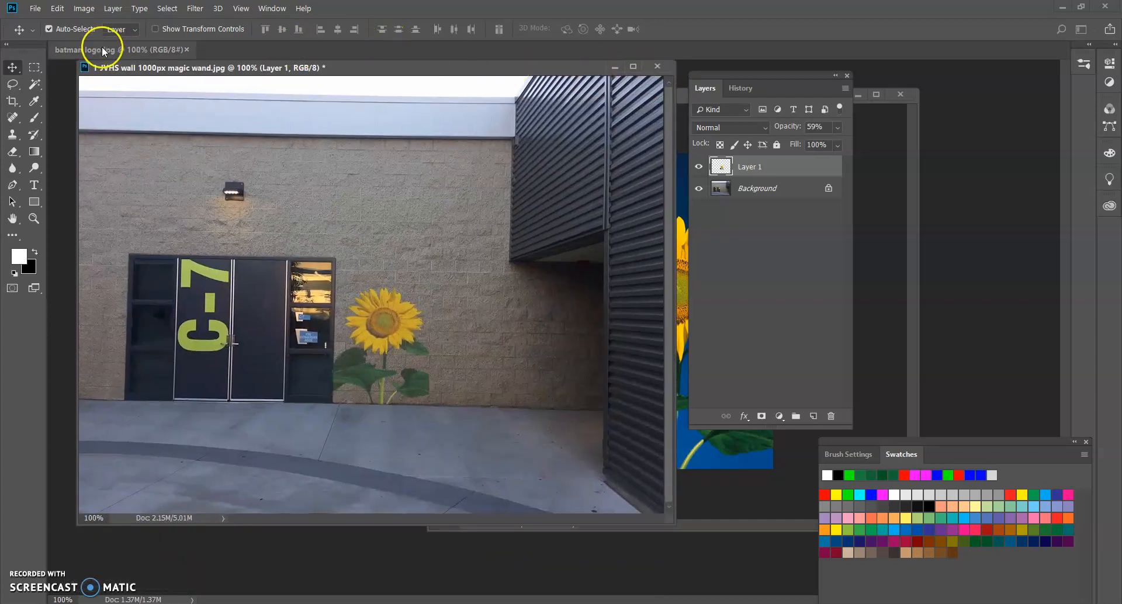
drag(97, 46, 345, 136)
drag(748, 72, 954, 79)
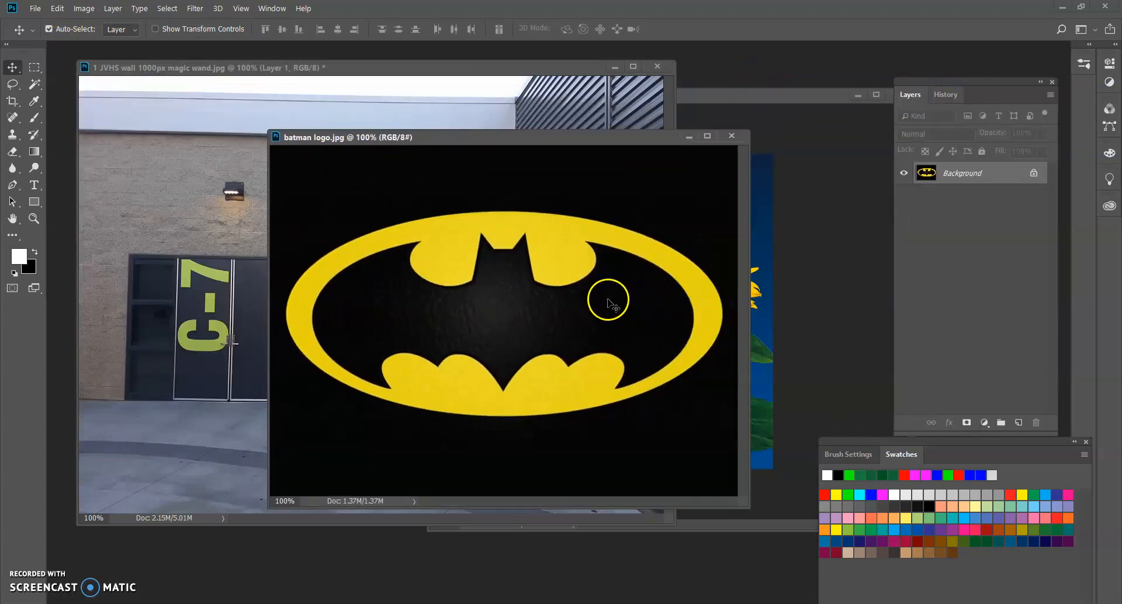
Select the black area around the Batman logo using the Magic Wand with Contiguous enabled, and invert the selection to the oval logo
click(34, 84)
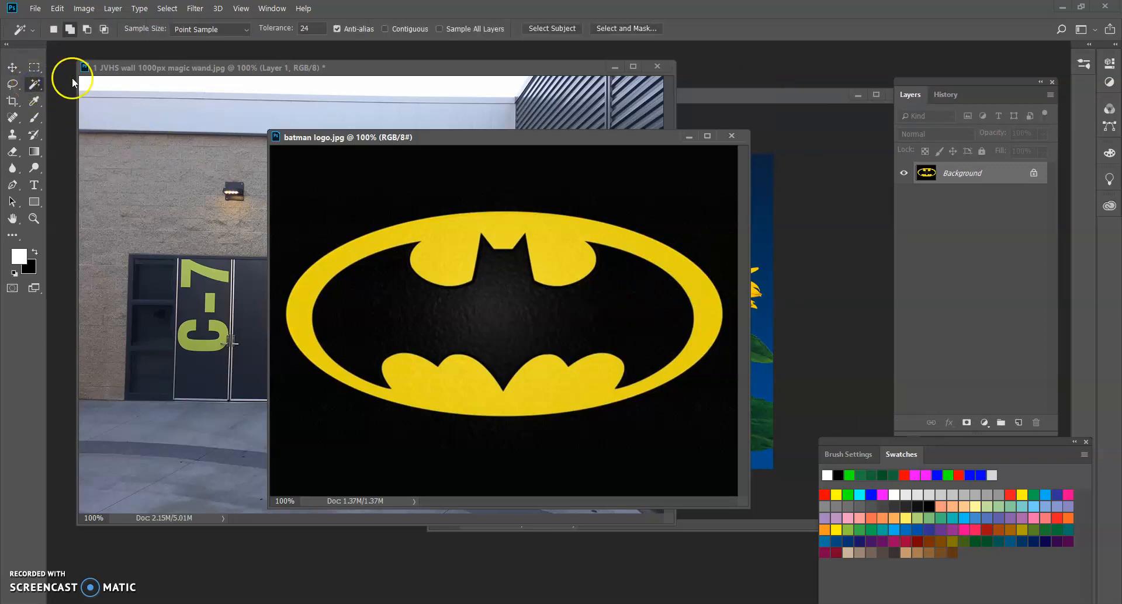
click(383, 28)
click(390, 318)
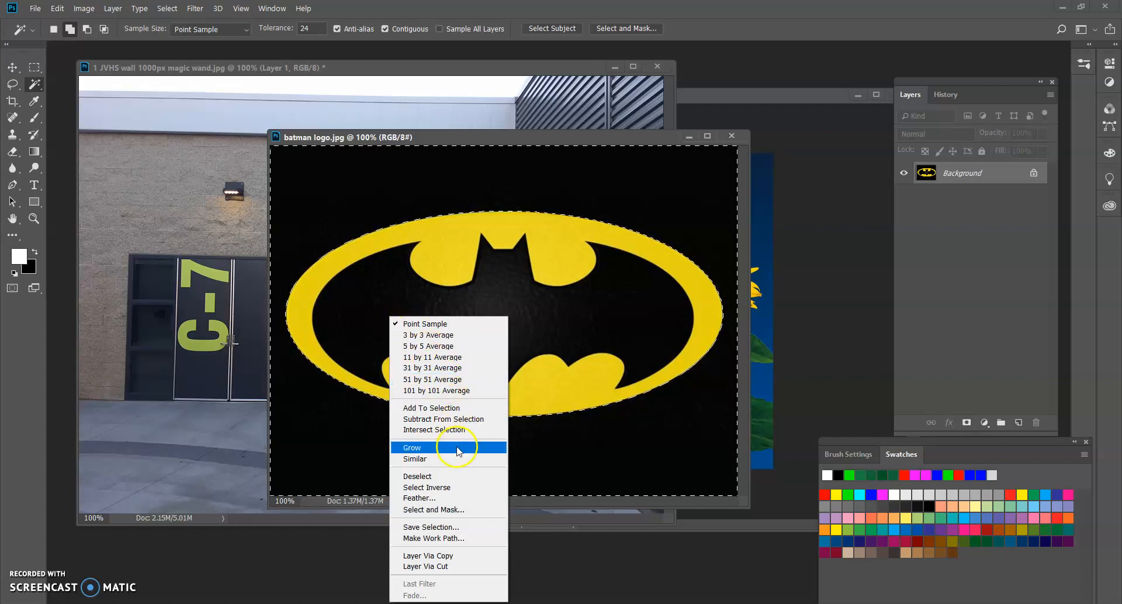
click(454, 487)
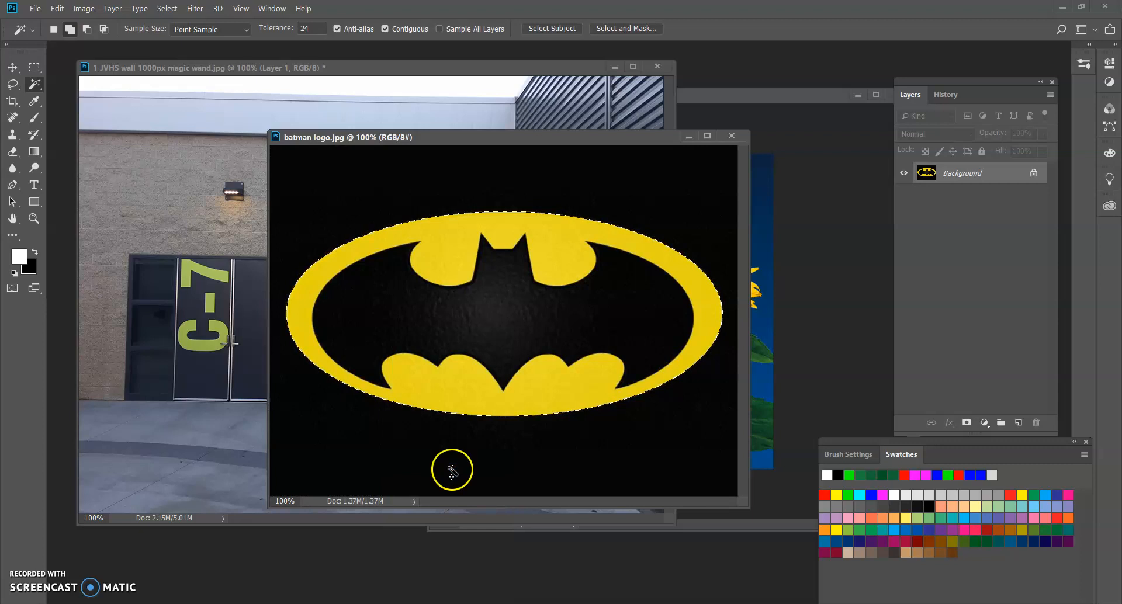
Place the logo window beside the wall image and move the selected logo onto the wall with the Move tool
drag(426, 138, 617, 124)
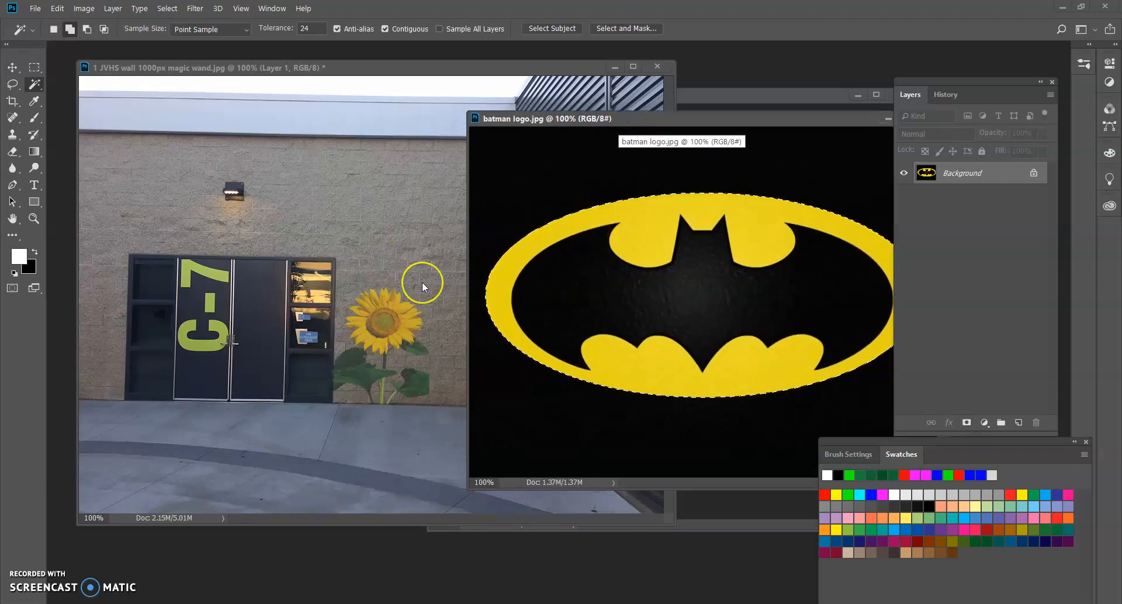
key(v)
drag(563, 317, 332, 253)
drag(420, 261, 313, 268)
Scale the Batman logo layer to about 18% with Free Transform and place it between the door and the wall lamp
key(ctrl+t)
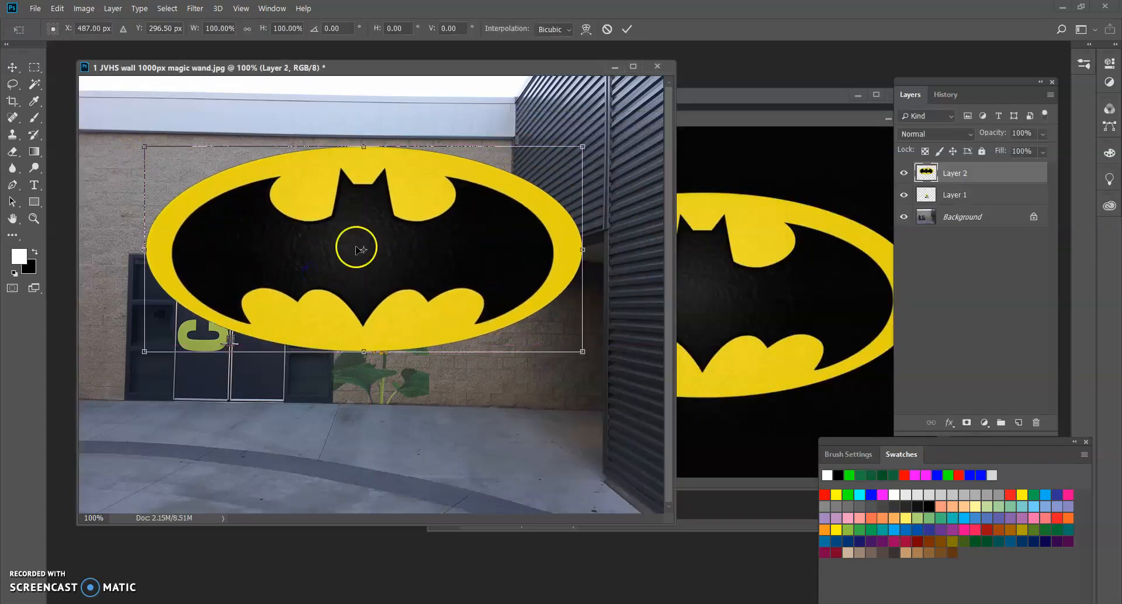
drag(583, 146, 242, 269)
drag(204, 342, 236, 243)
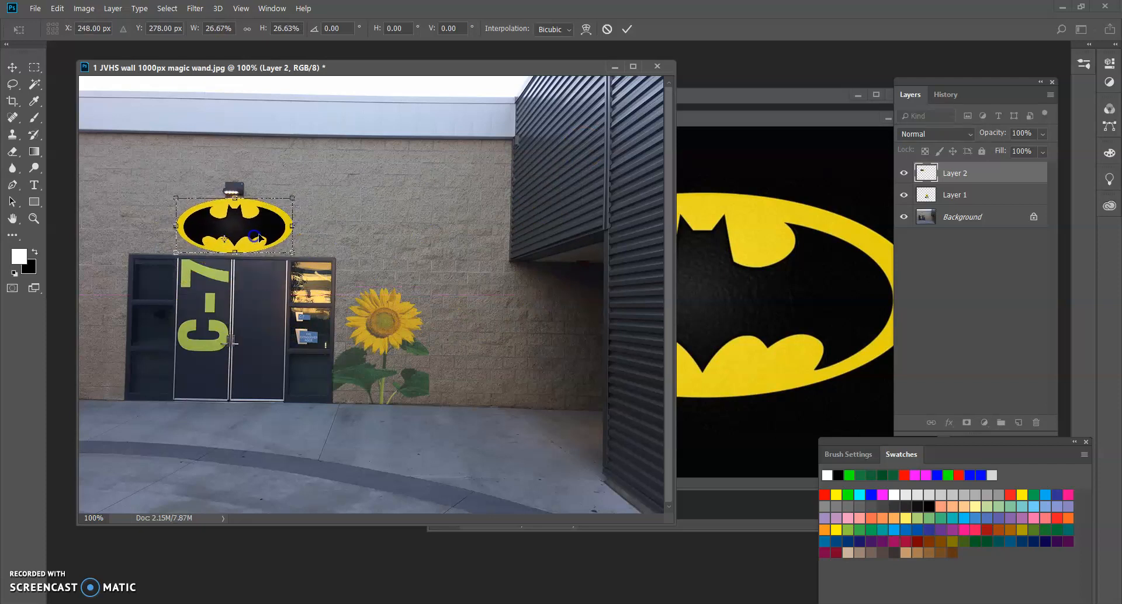
drag(293, 198, 270, 210)
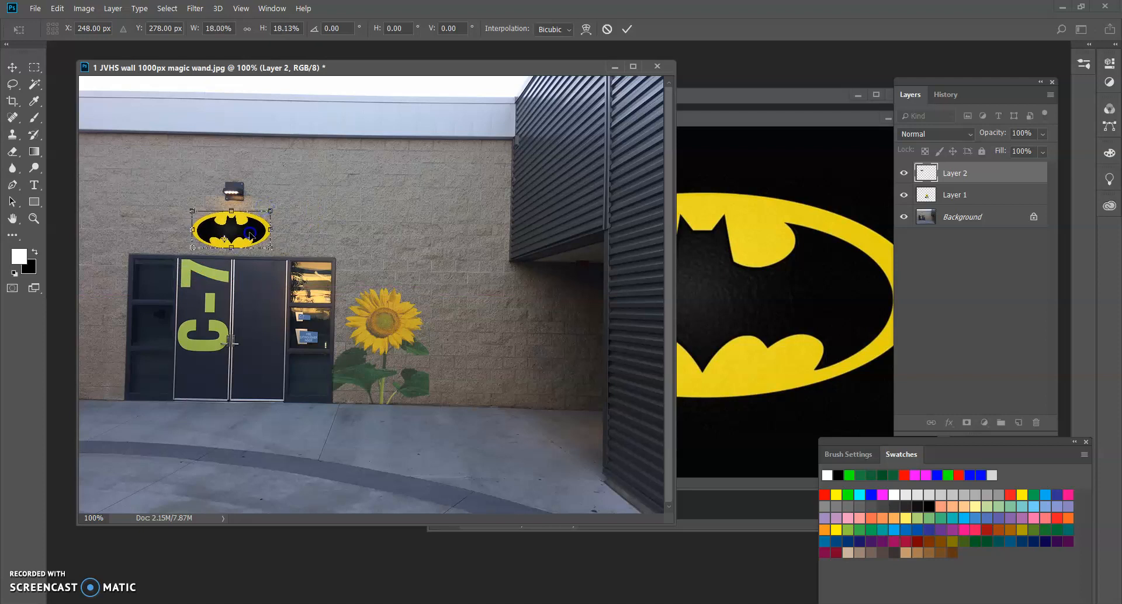
key(Return)
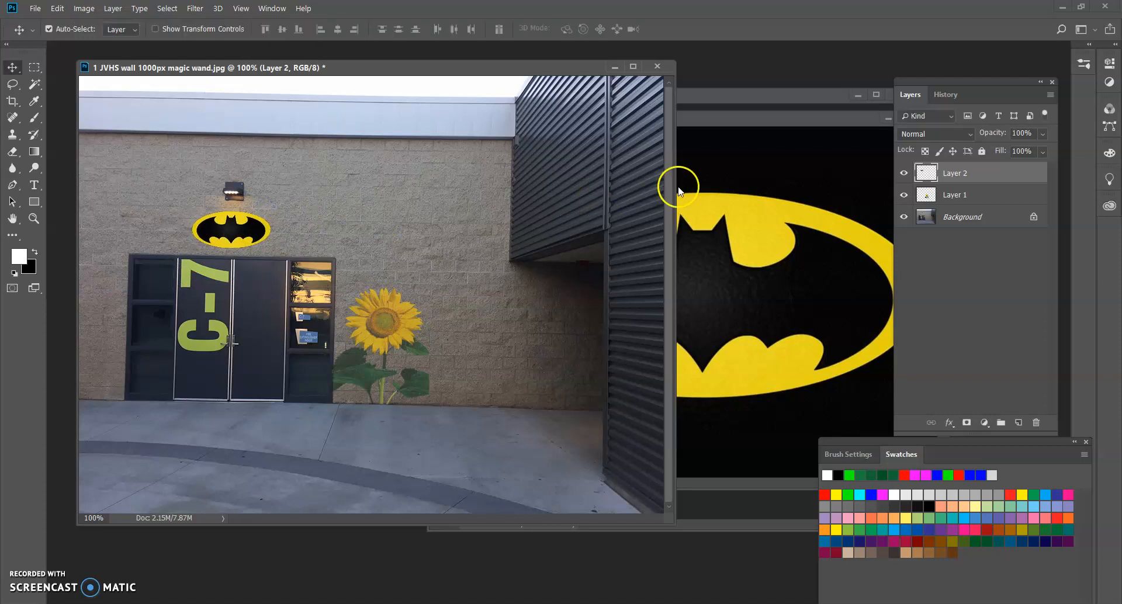
Set the Batman logo layer's opacity to 36%
drag(917, 84, 745, 102)
click(870, 152)
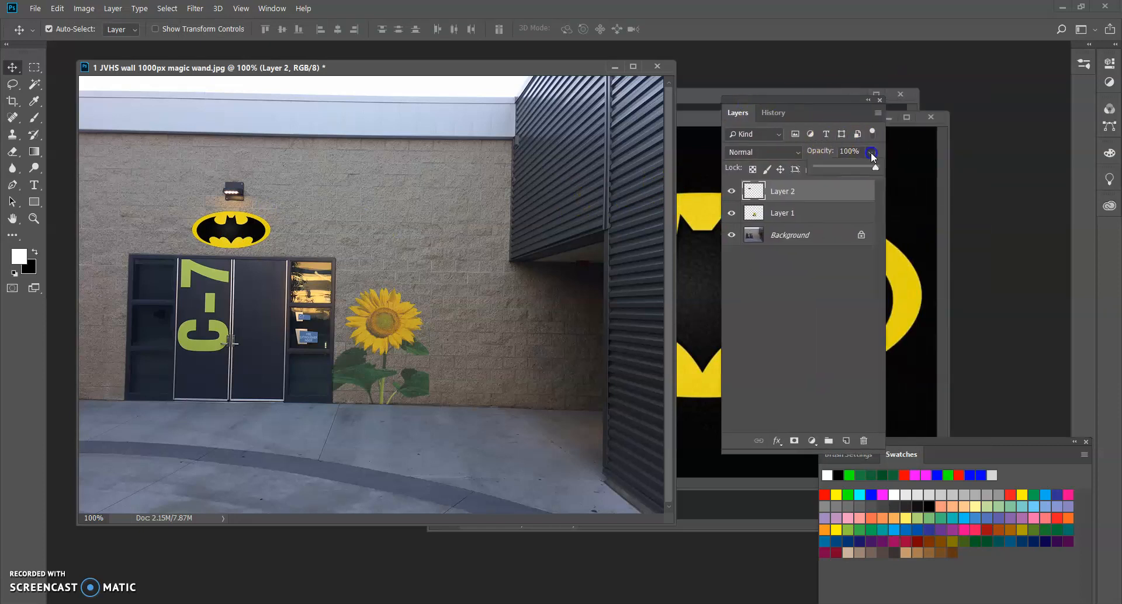
click(839, 168)
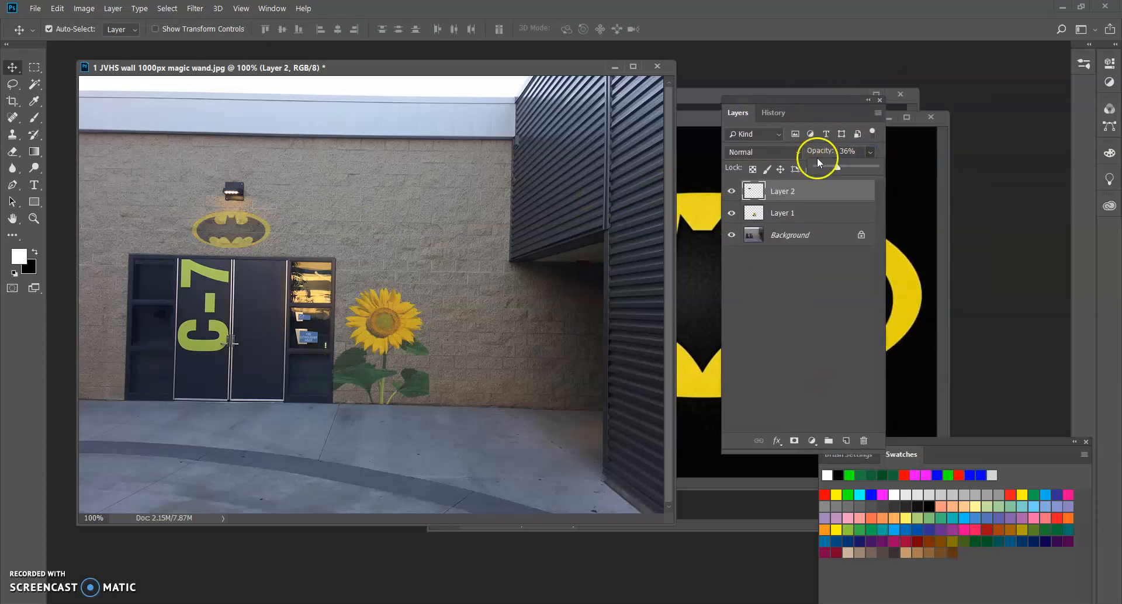
Bring the sunflower image window forward and clear its selection
drag(704, 103, 525, 118)
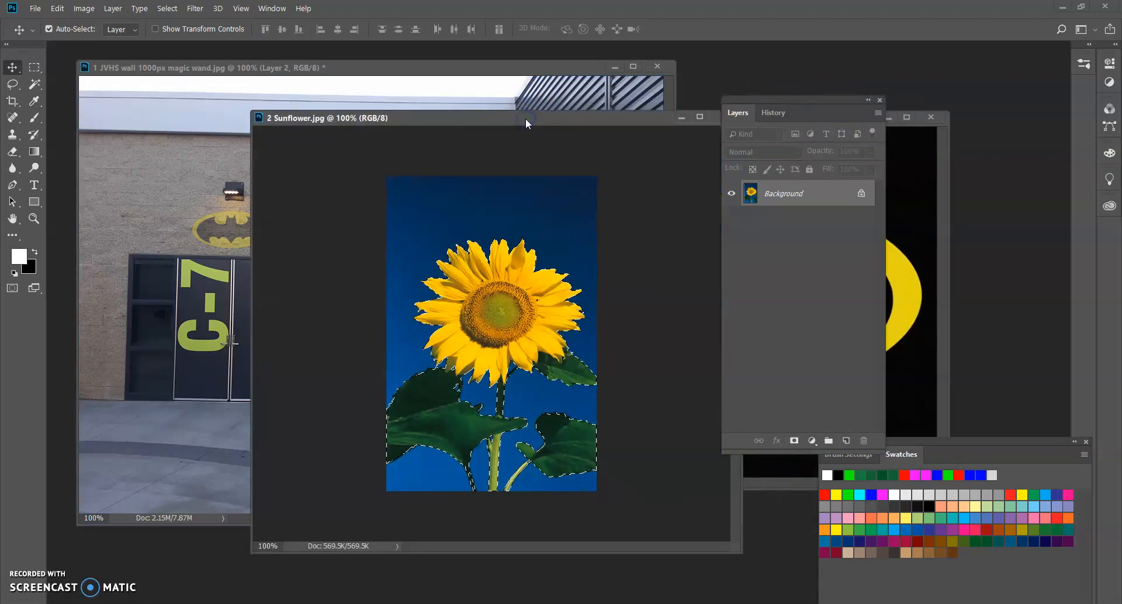
key(ctrl+d)
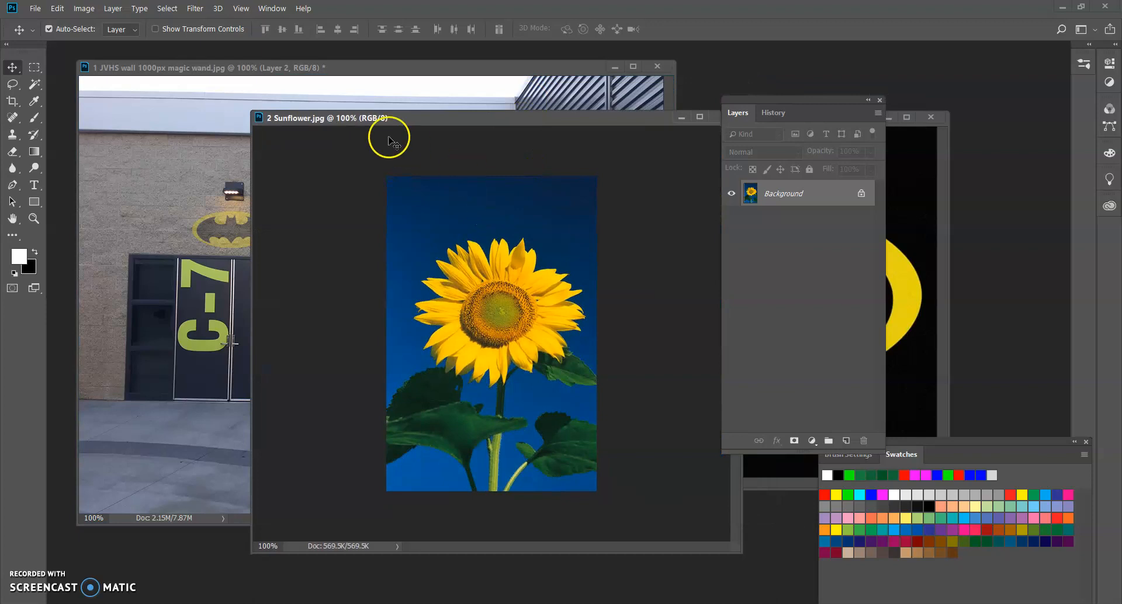
Try Magic Wand selections of the sunflower's blue background with different tolerance values
click(35, 83)
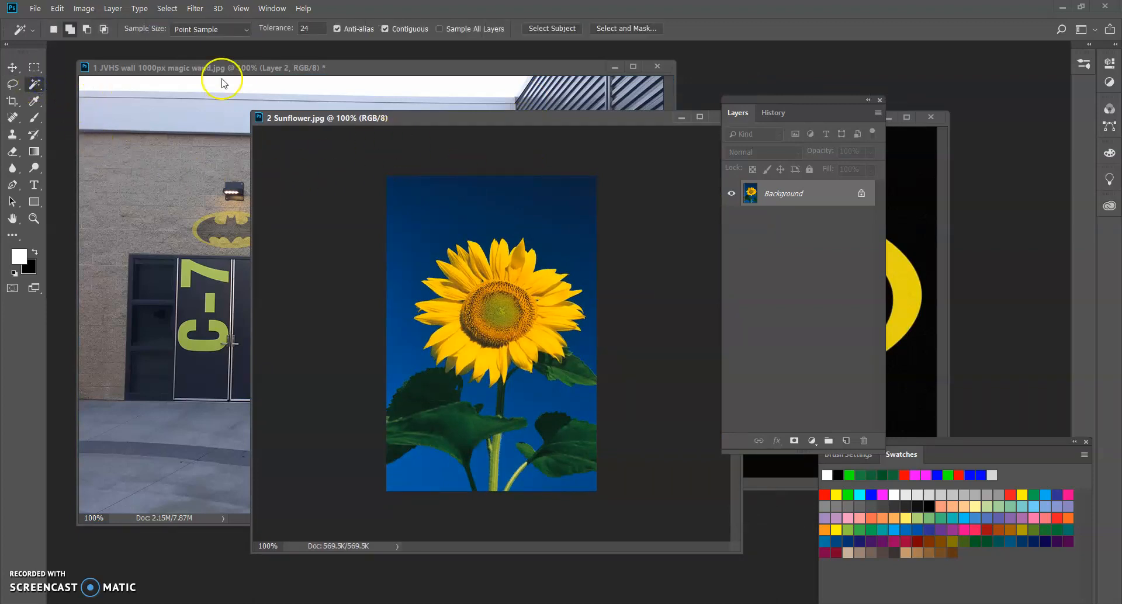
click(318, 27)
drag(317, 28, 294, 28)
click(412, 261)
click(391, 205)
click(305, 29)
click(421, 217)
click(420, 361)
Examine the background selection close up along the sunflower's leaf edges, and deselect it
key(z)
drag(405, 363, 440, 416)
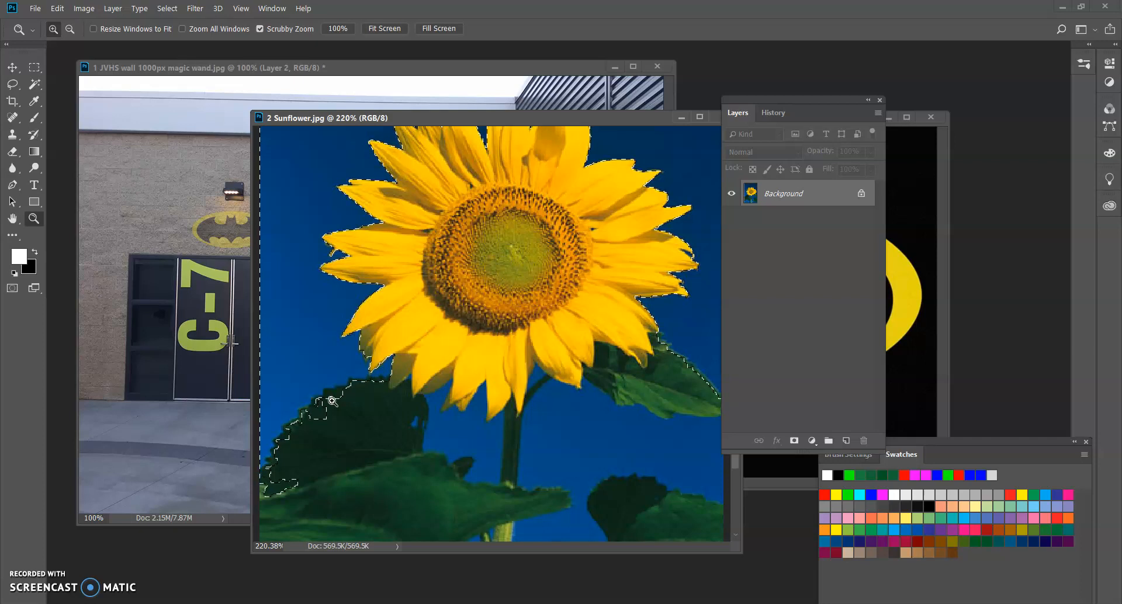
click(333, 397)
key(ctrl+minus)
key(ctrl+minus)
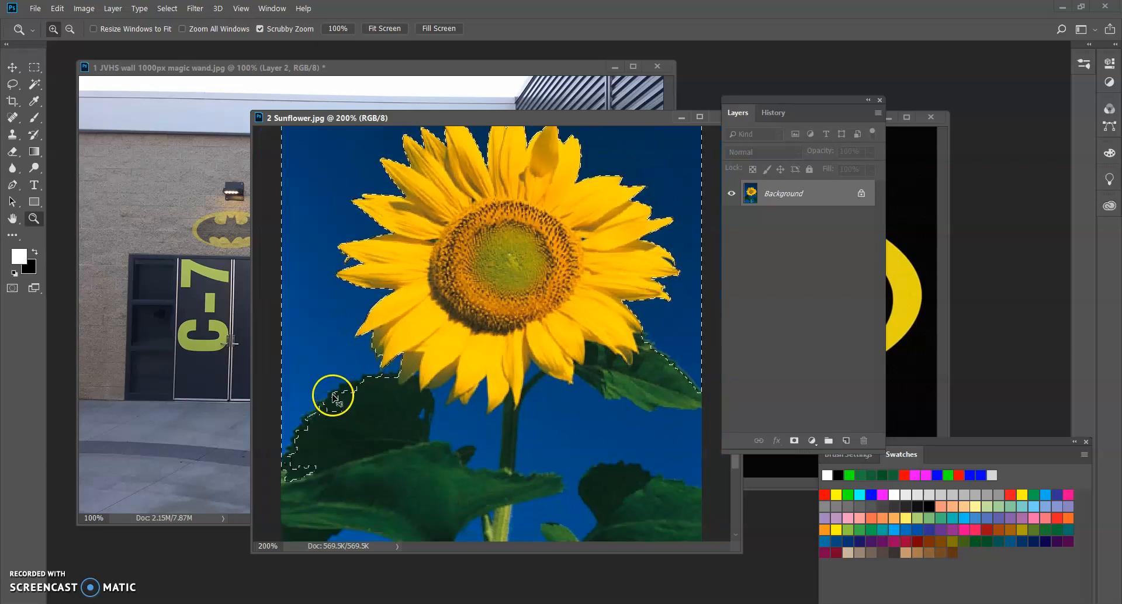
key(ctrl+d)
Check the remaining images in the 2 magic wand folder and return to the wall image
click(377, 68)
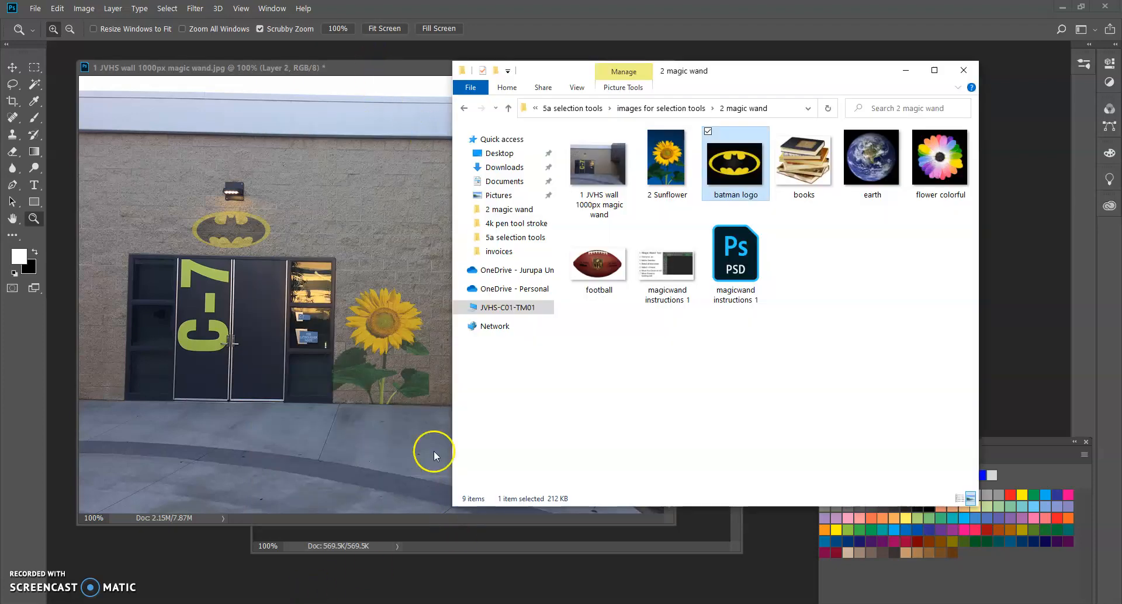
click(736, 165)
click(328, 68)
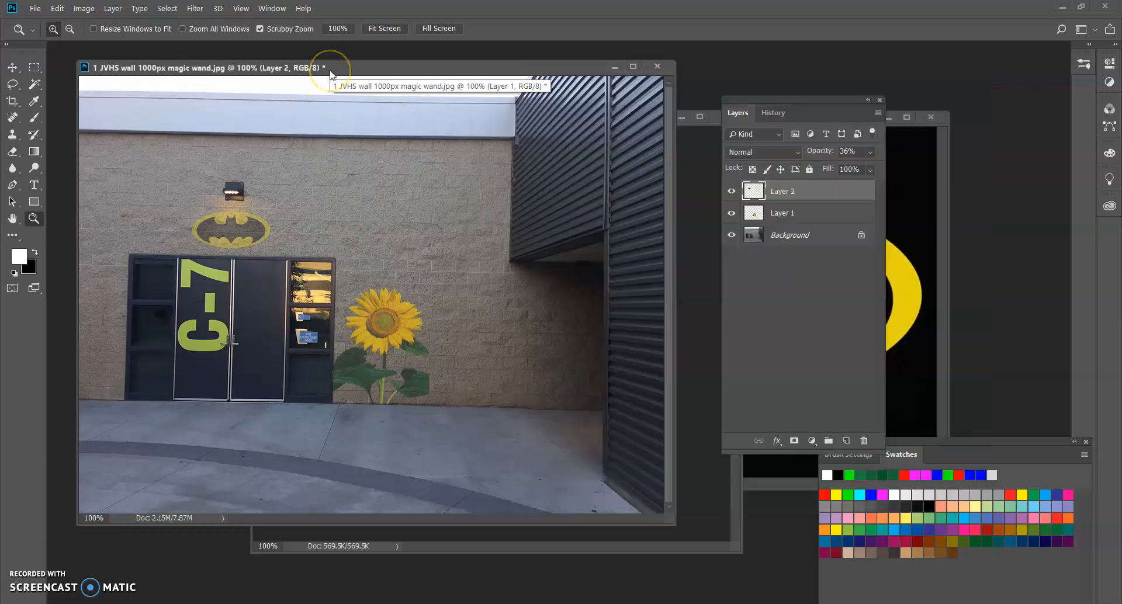